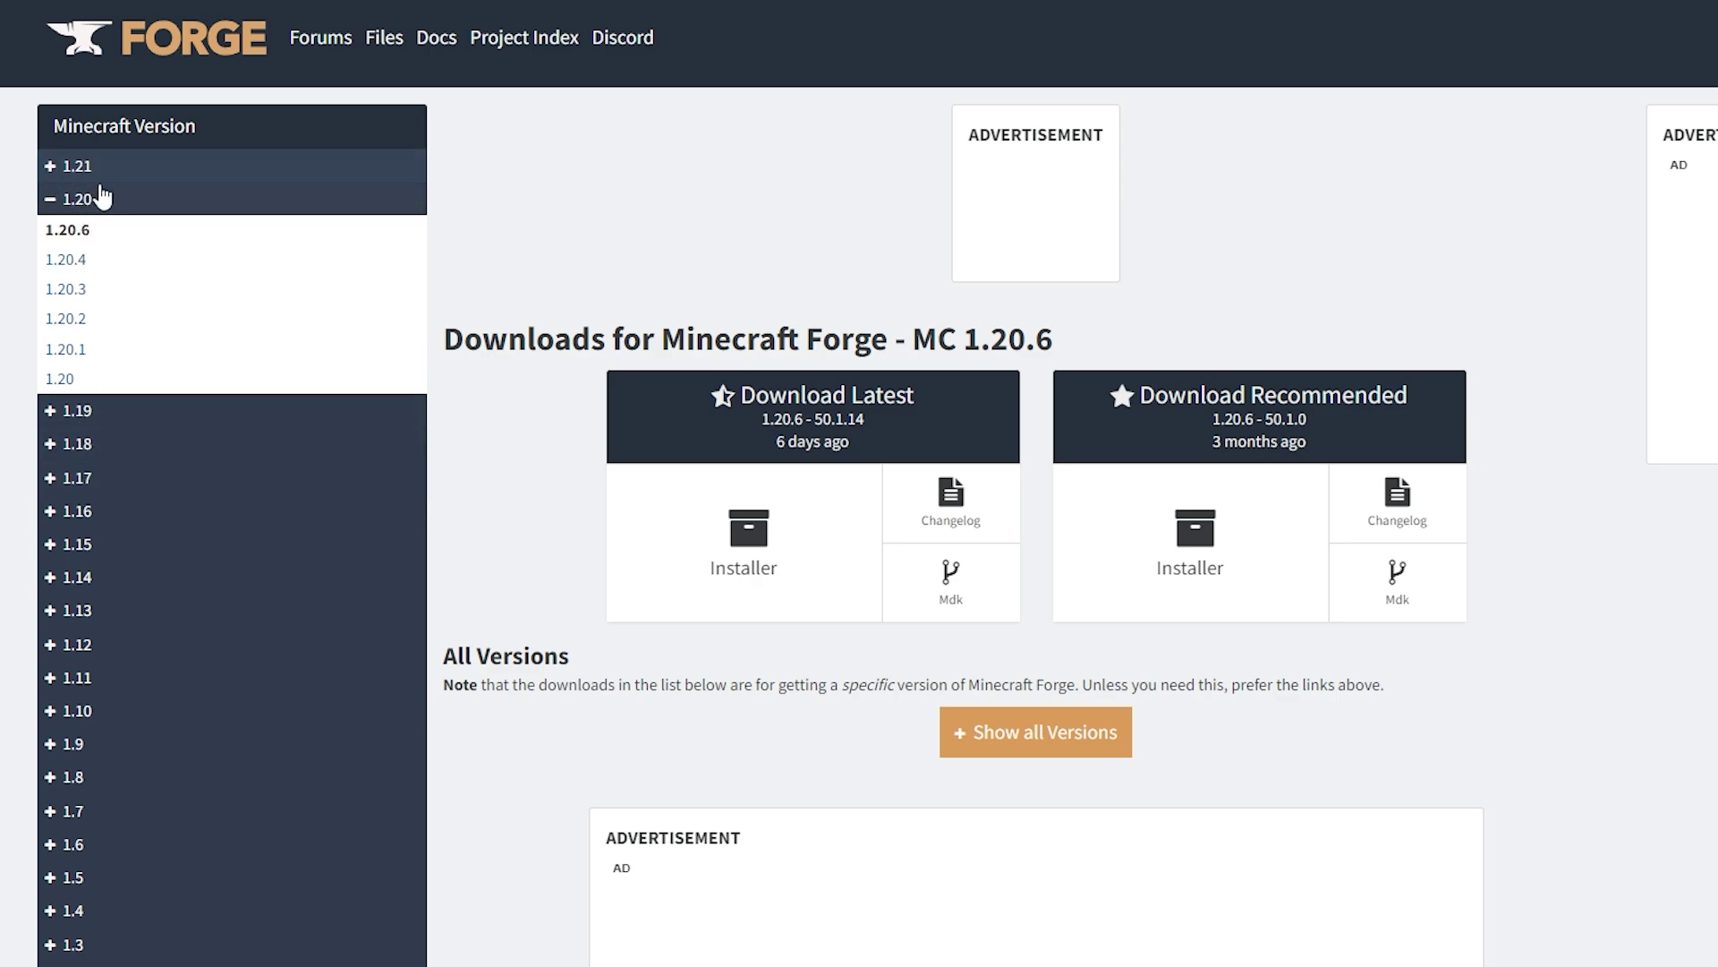
- Pick Minecraft 1.21.1 in the Forge version list and request the latest 52.0.9 installer
{"action": "left_click", "coordinate": [50, 166]}
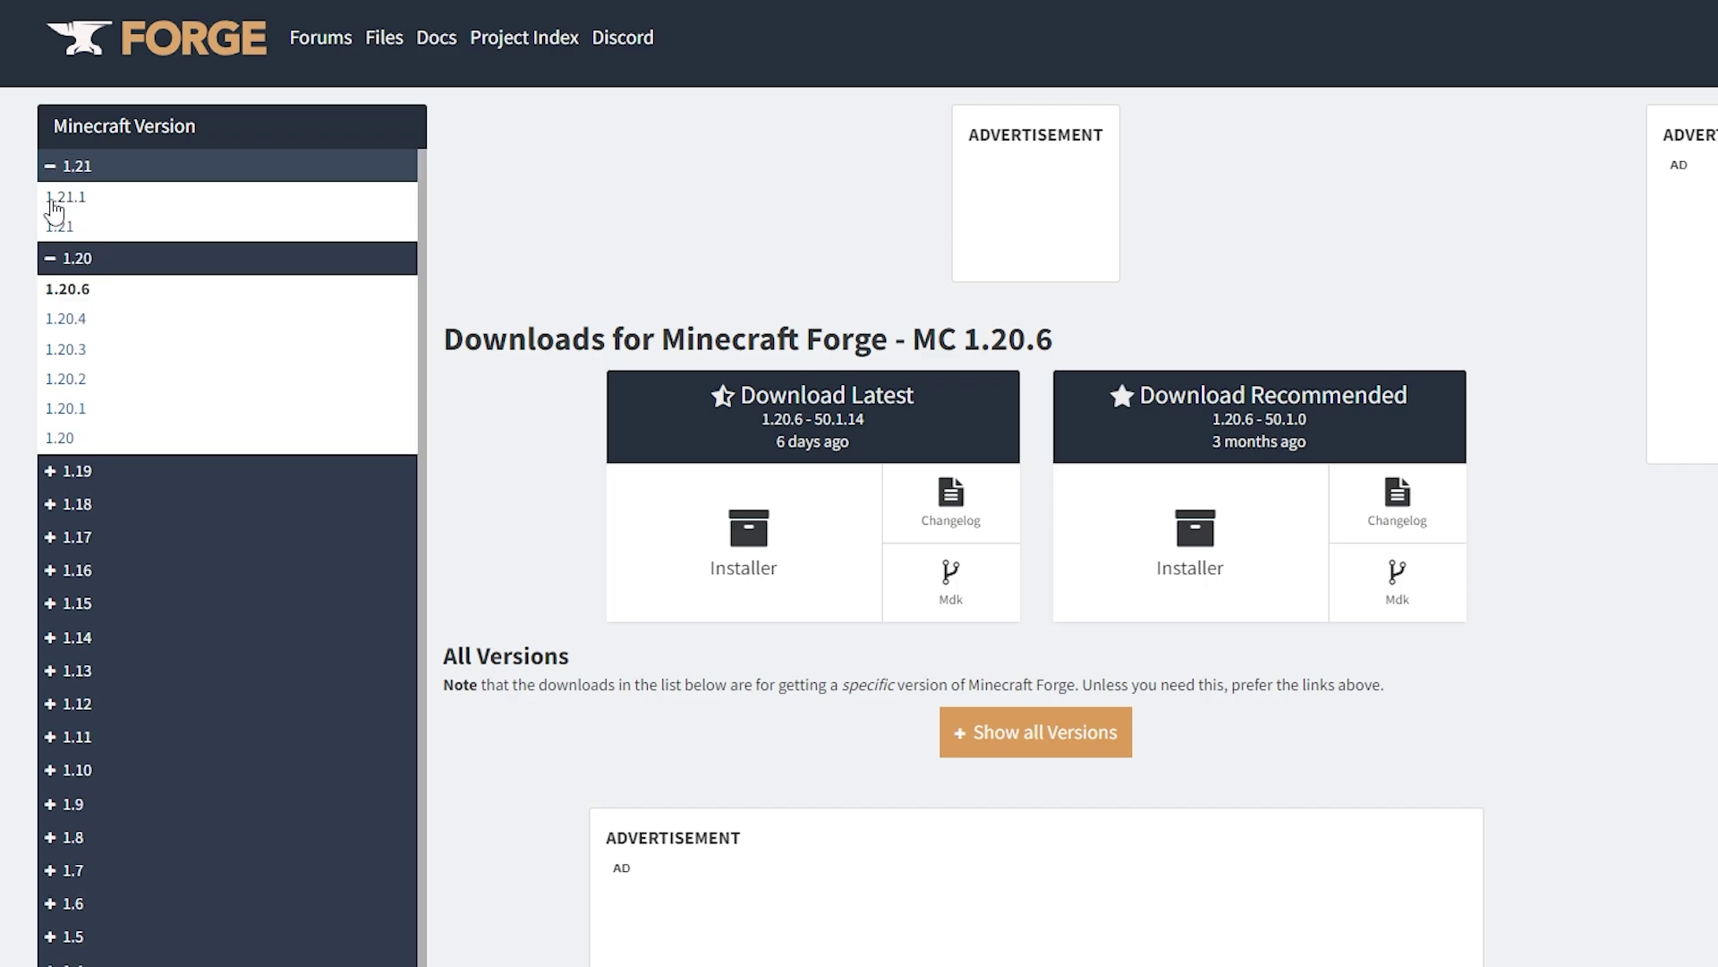
{"action": "left_click", "coordinate": [67, 199]}
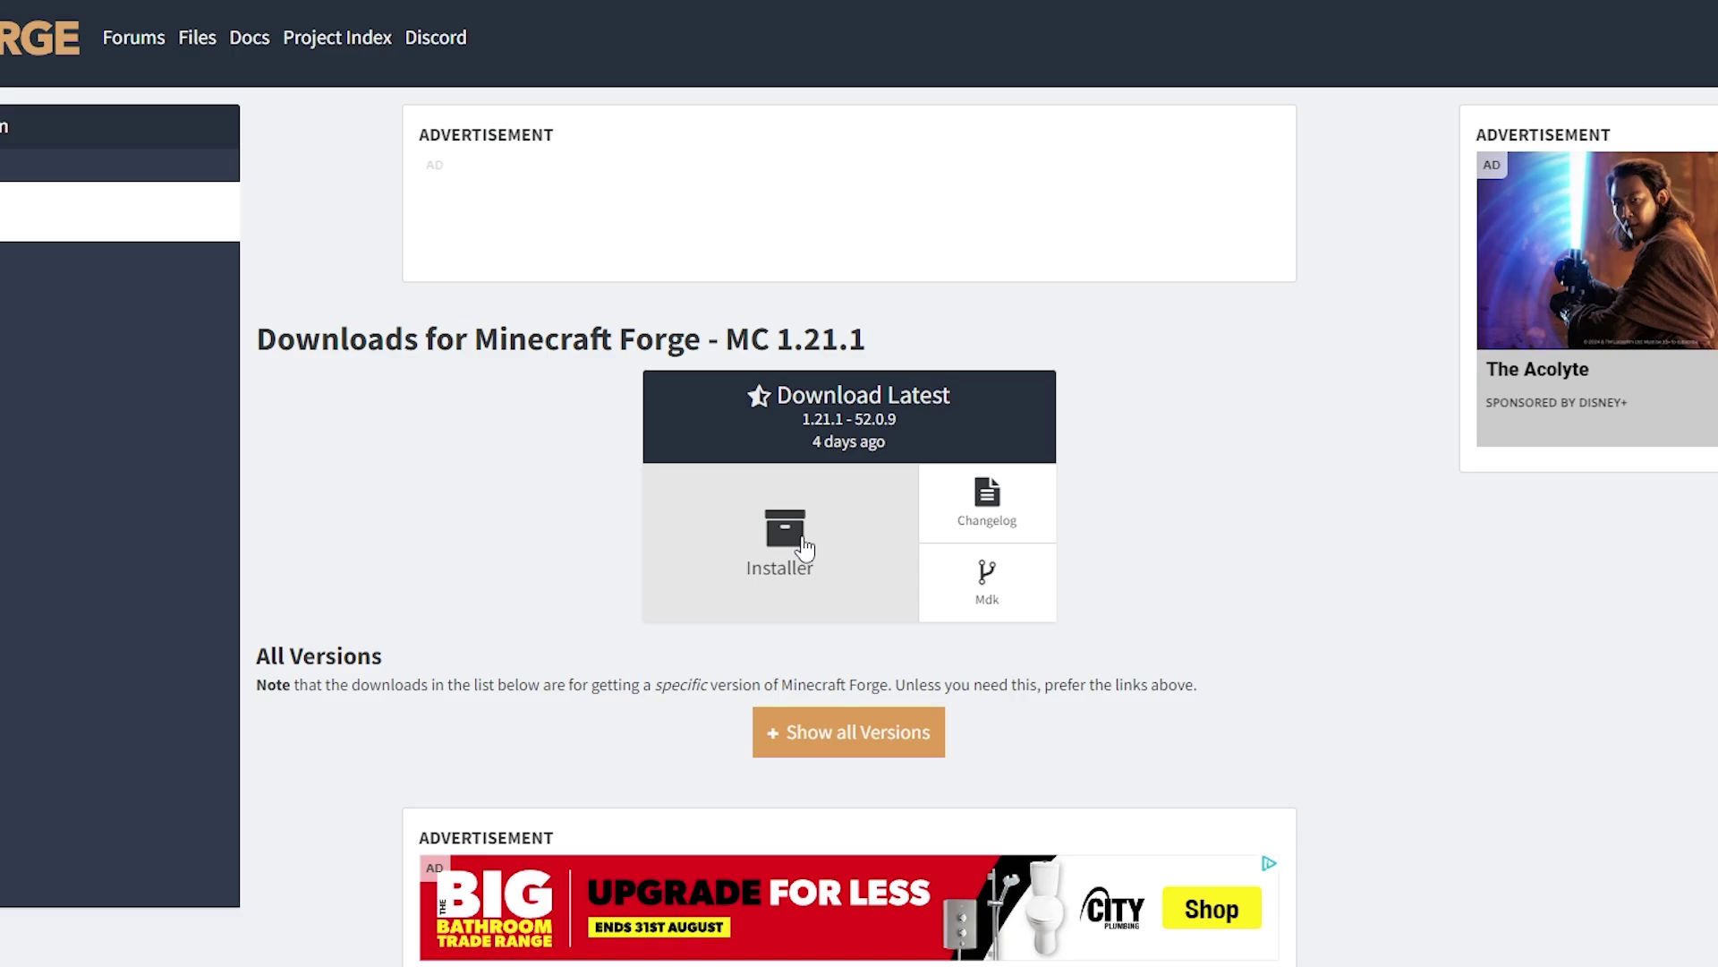
{"action": "left_click", "coordinate": [792, 566]}
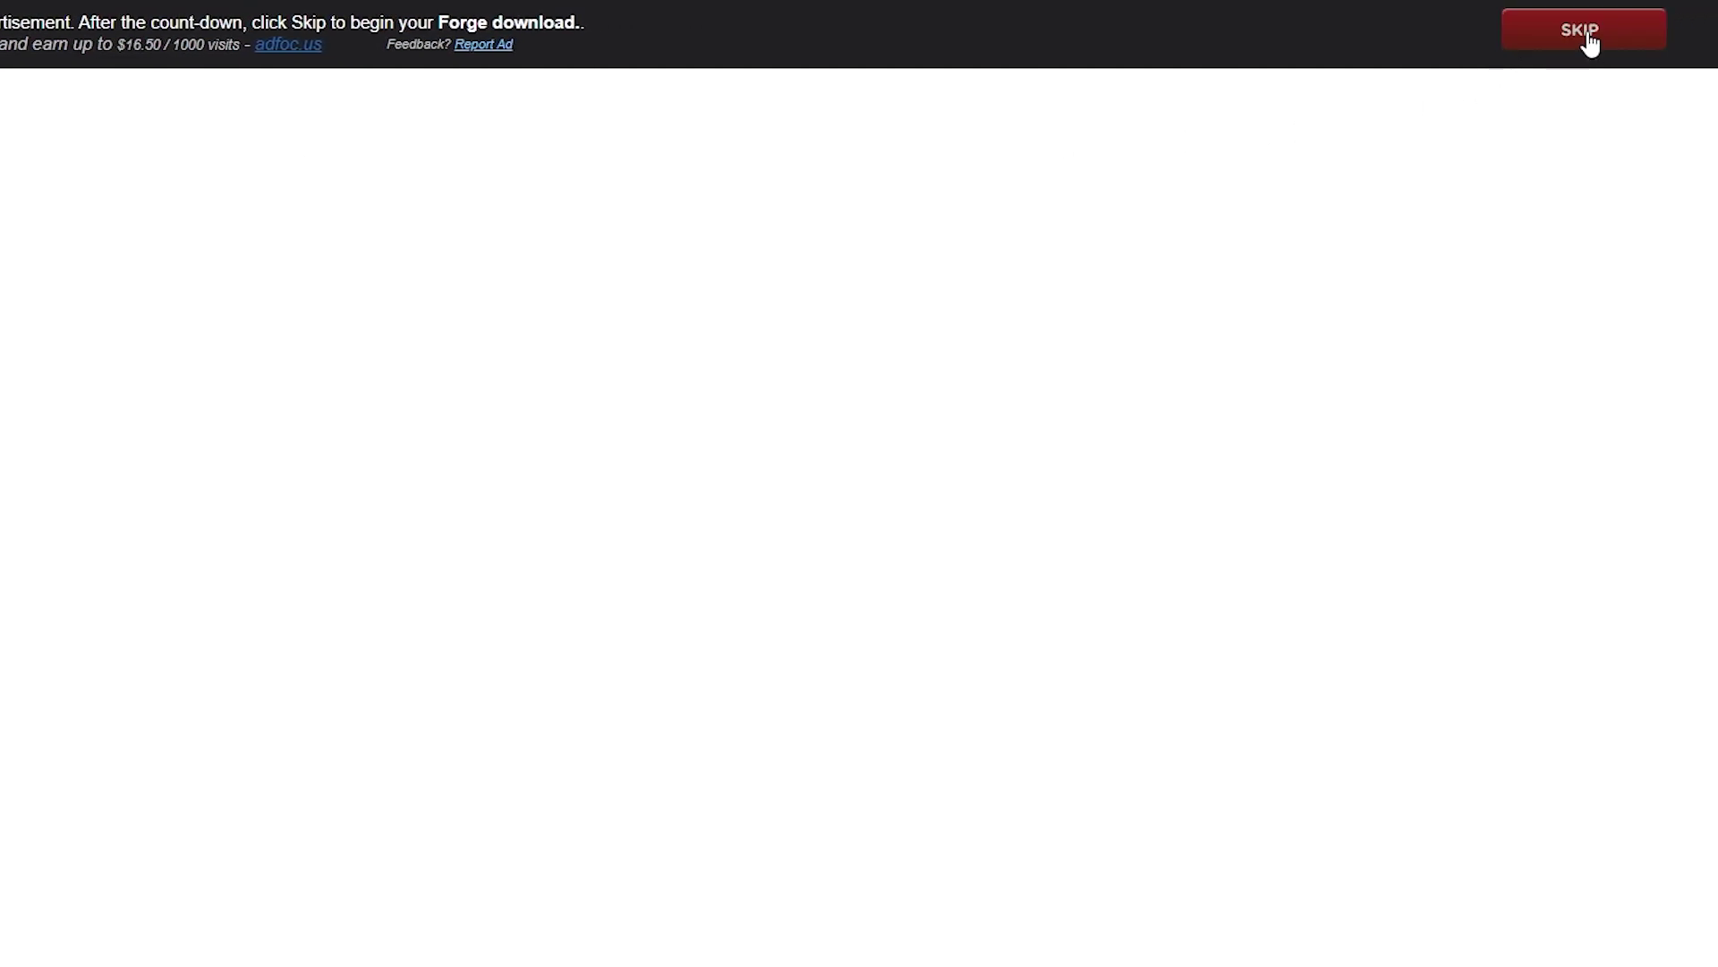
- Skip the adfoc.us ad once its countdown ends to start the Forge installer download
{"action": "left_click", "coordinate": [1580, 31]}
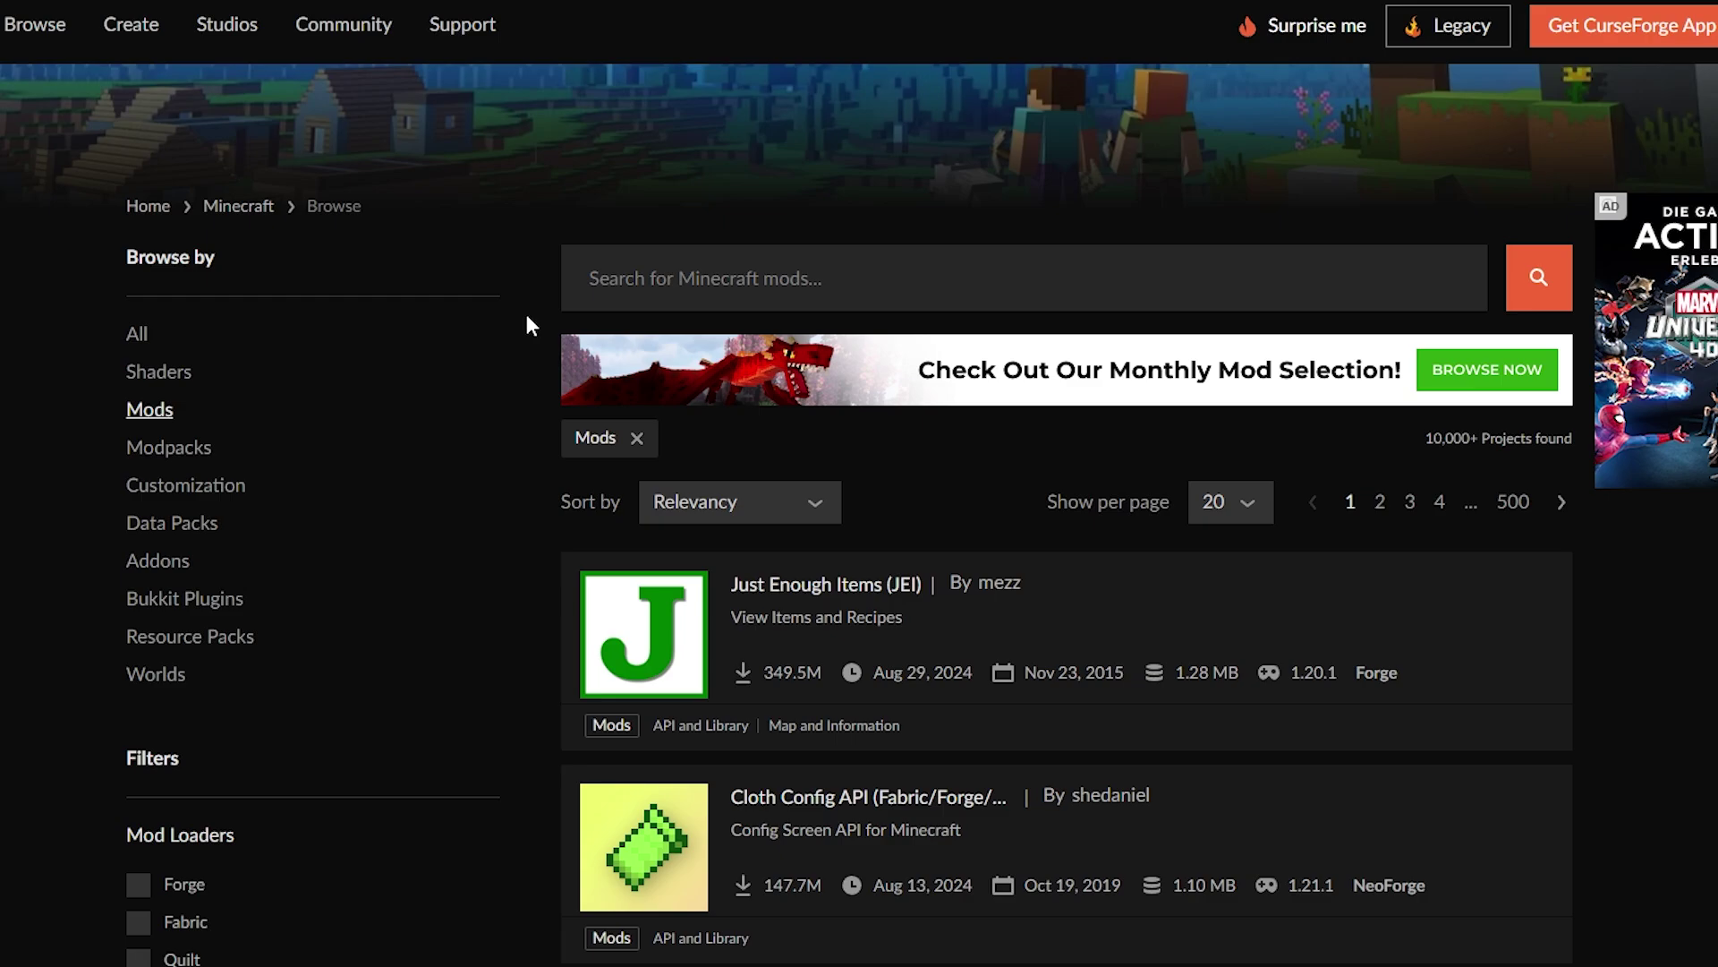
- Filter the CurseForge Minecraft mods to the Forge loader and game version 1.21.1
{"action": "scroll", "coordinate": [527, 316], "scroll_direction": "down", "scroll_amount": 4}
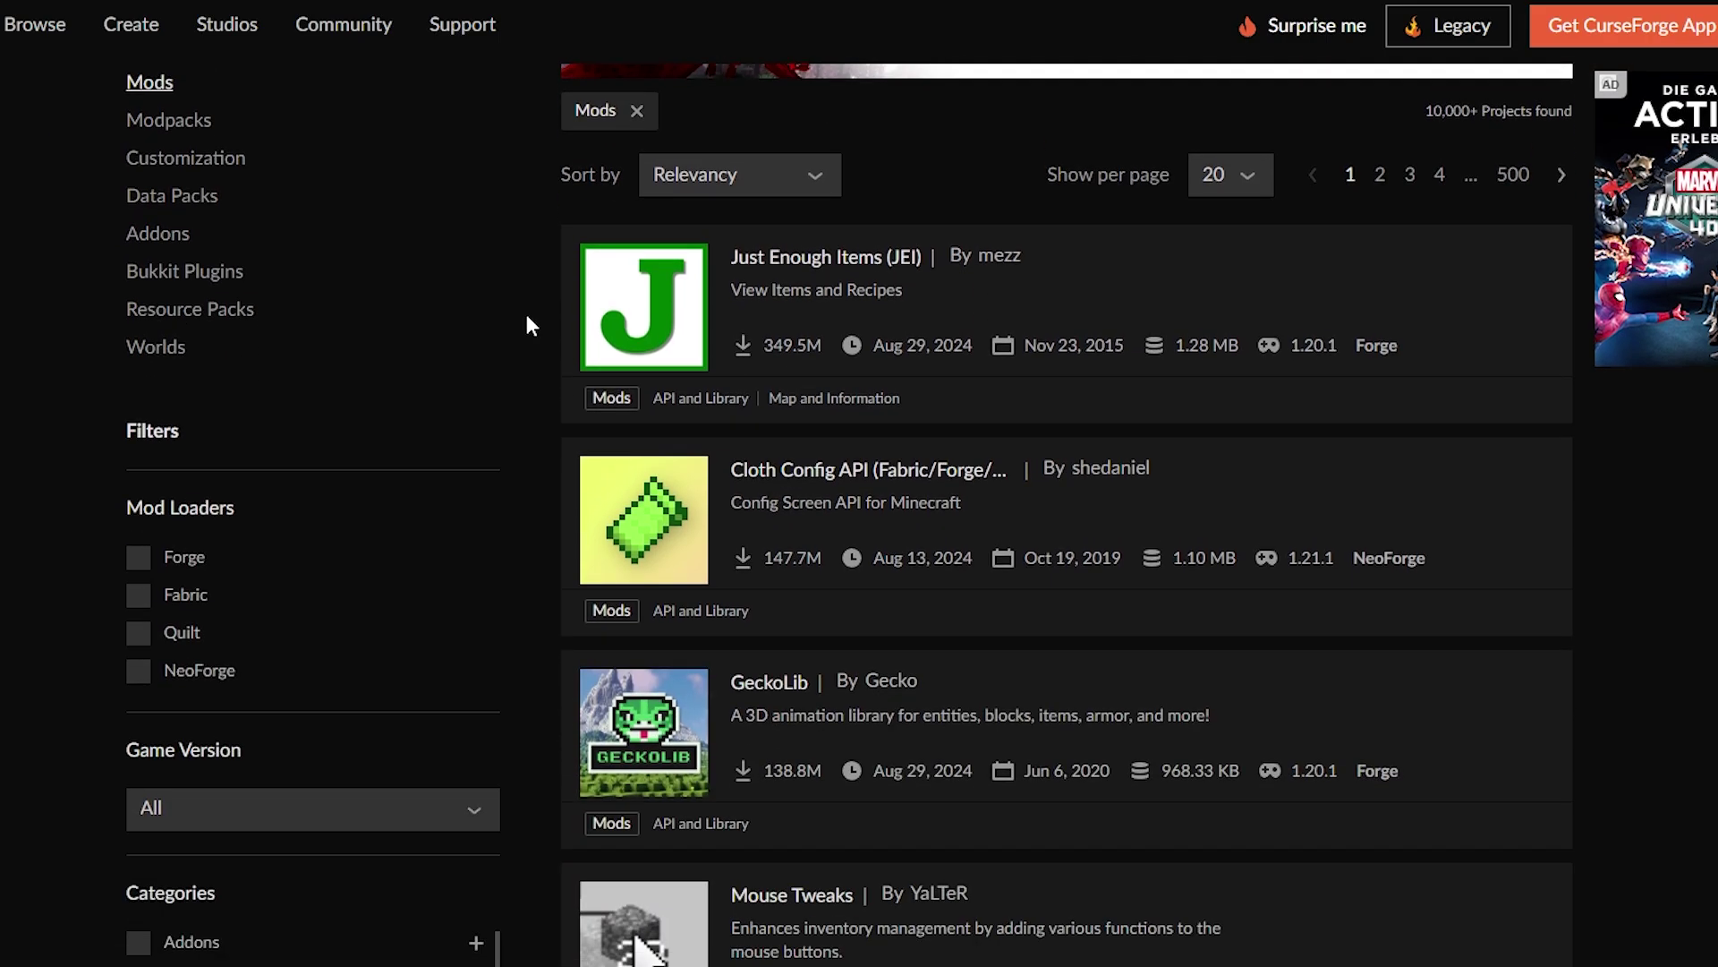
{"action": "left_click", "coordinate": [140, 555]}
{"action": "scroll", "coordinate": [161, 537], "scroll_direction": "down", "scroll_amount": 5}
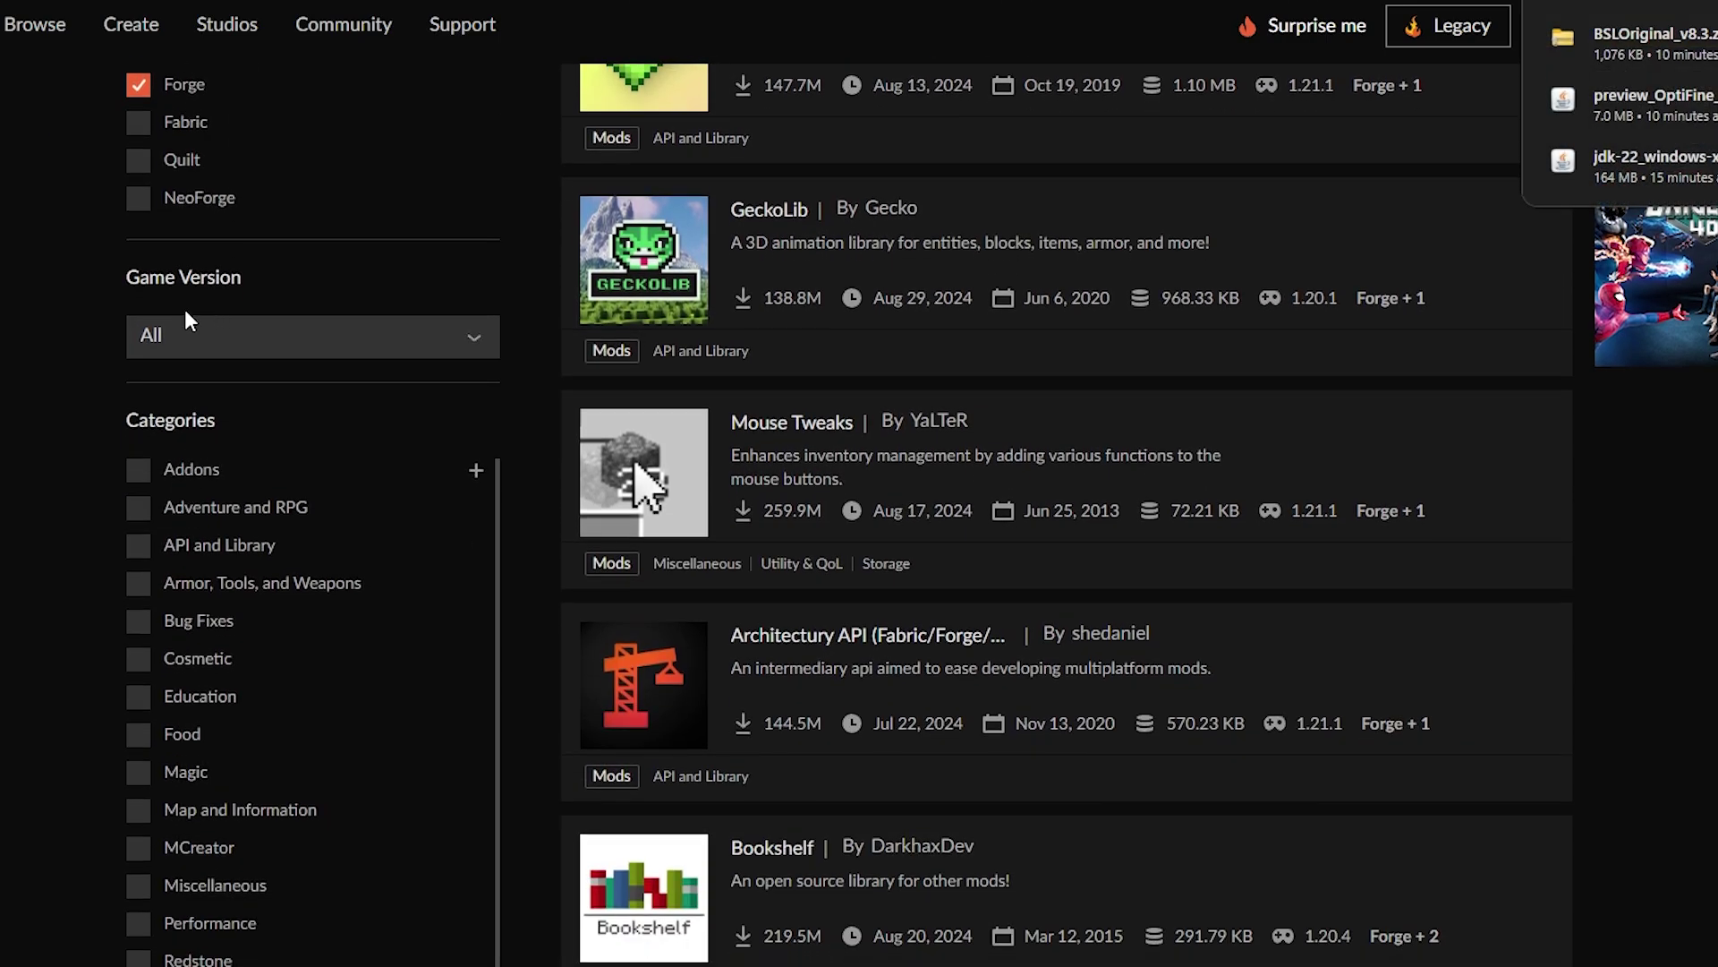
{"action": "left_click", "coordinate": [206, 339]}
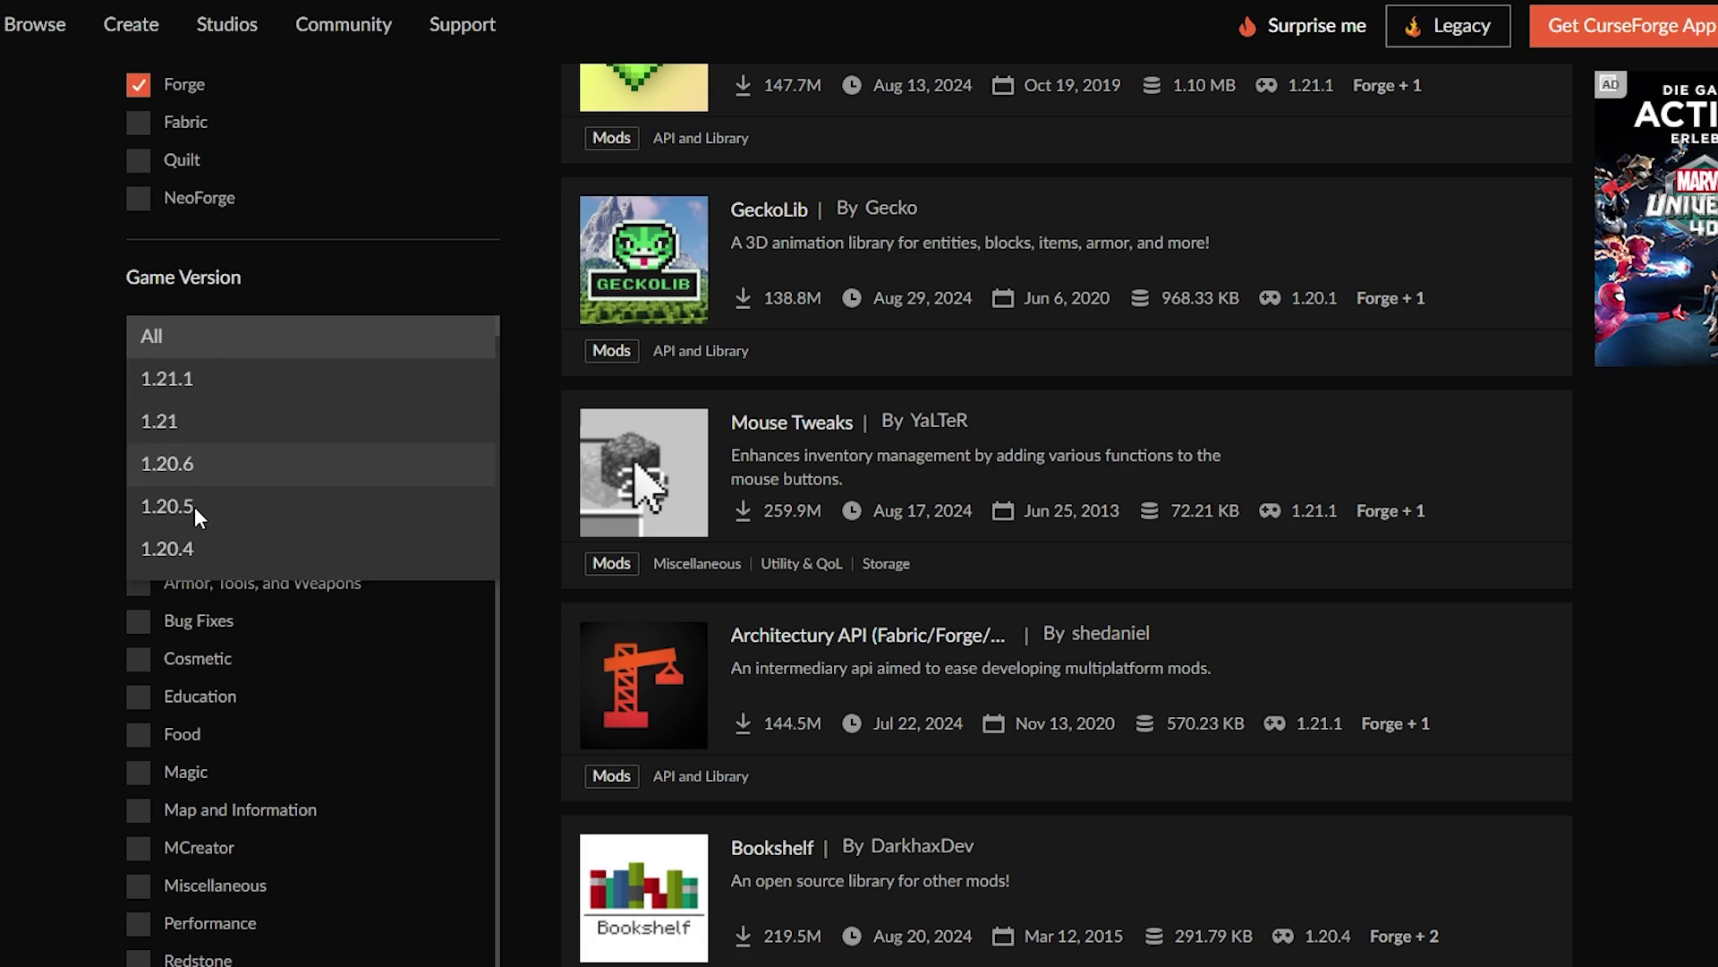
{"action": "left_click", "coordinate": [186, 379]}
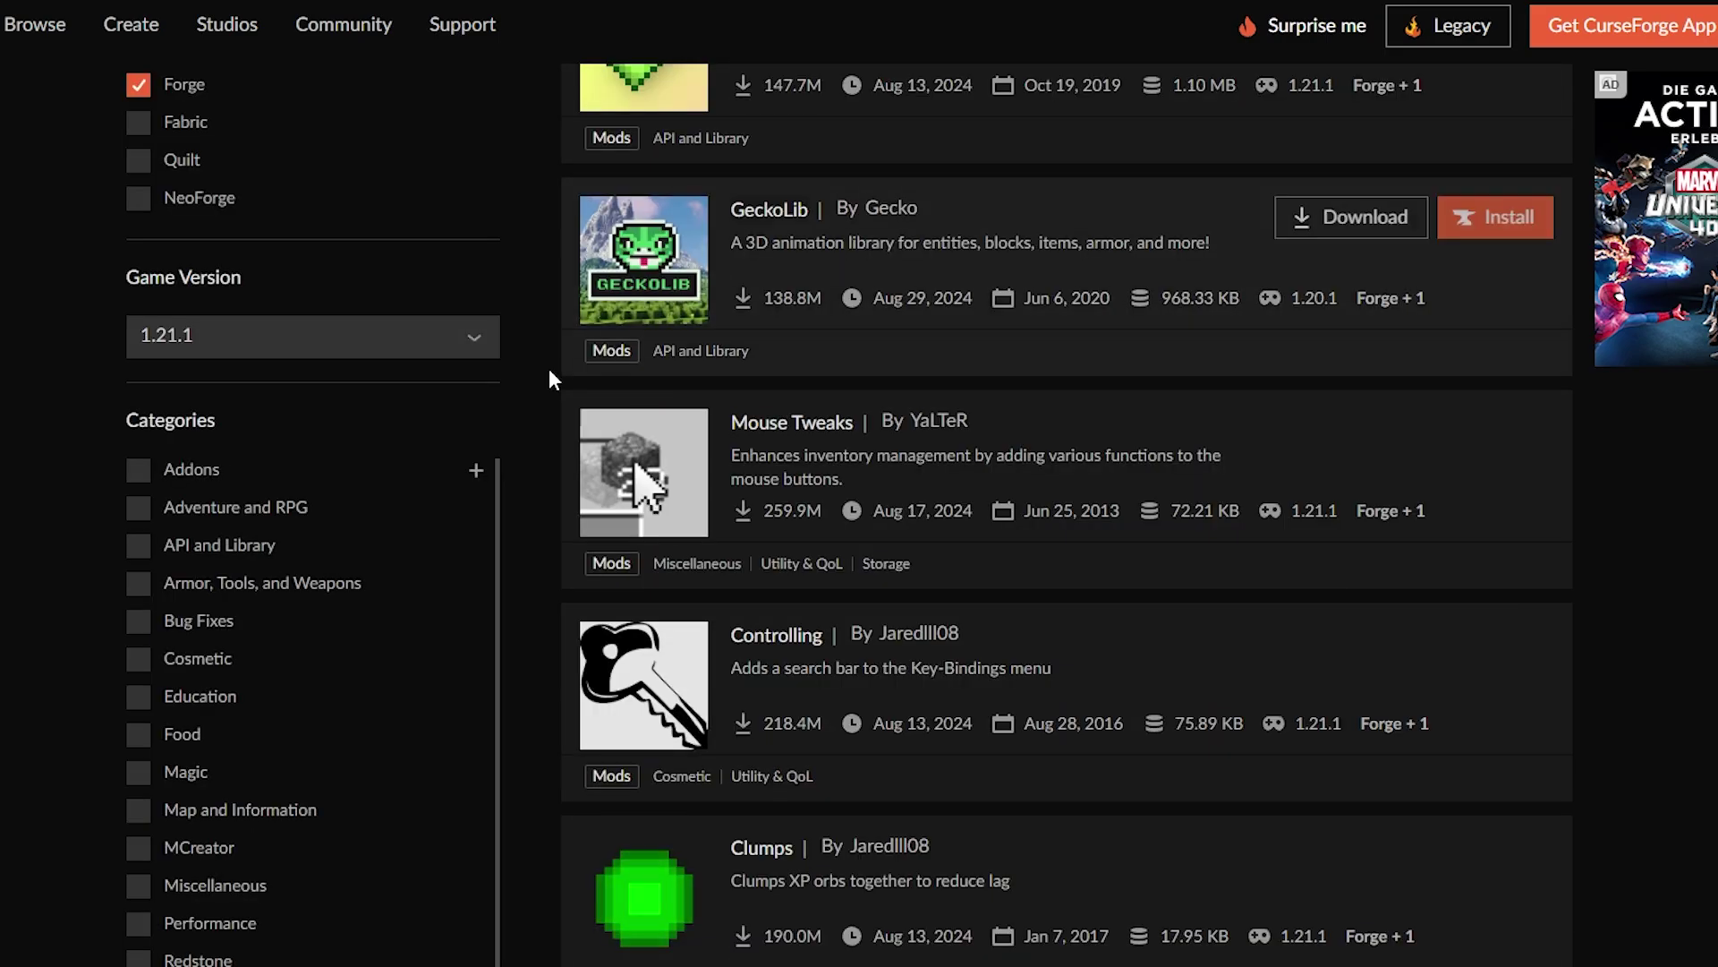
{"action": "scroll", "coordinate": [547, 365], "scroll_direction": "up", "scroll_amount": 4}
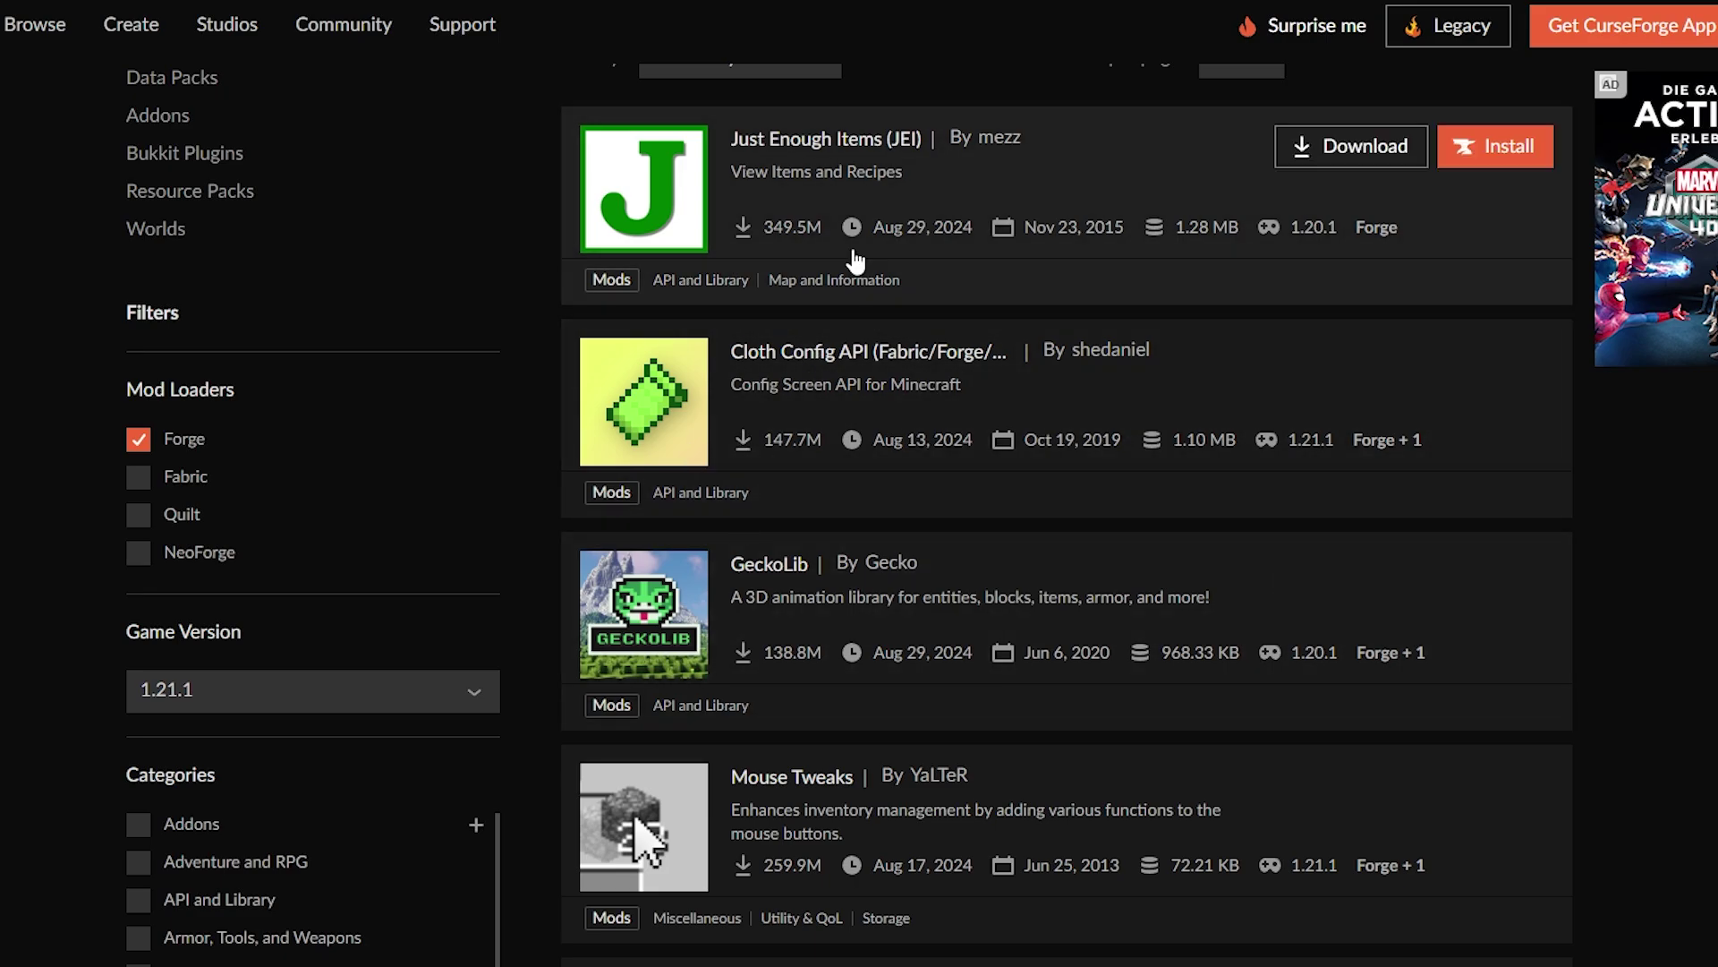
{"action": "scroll", "coordinate": [824, 385], "scroll_direction": "down", "scroll_amount": 10}
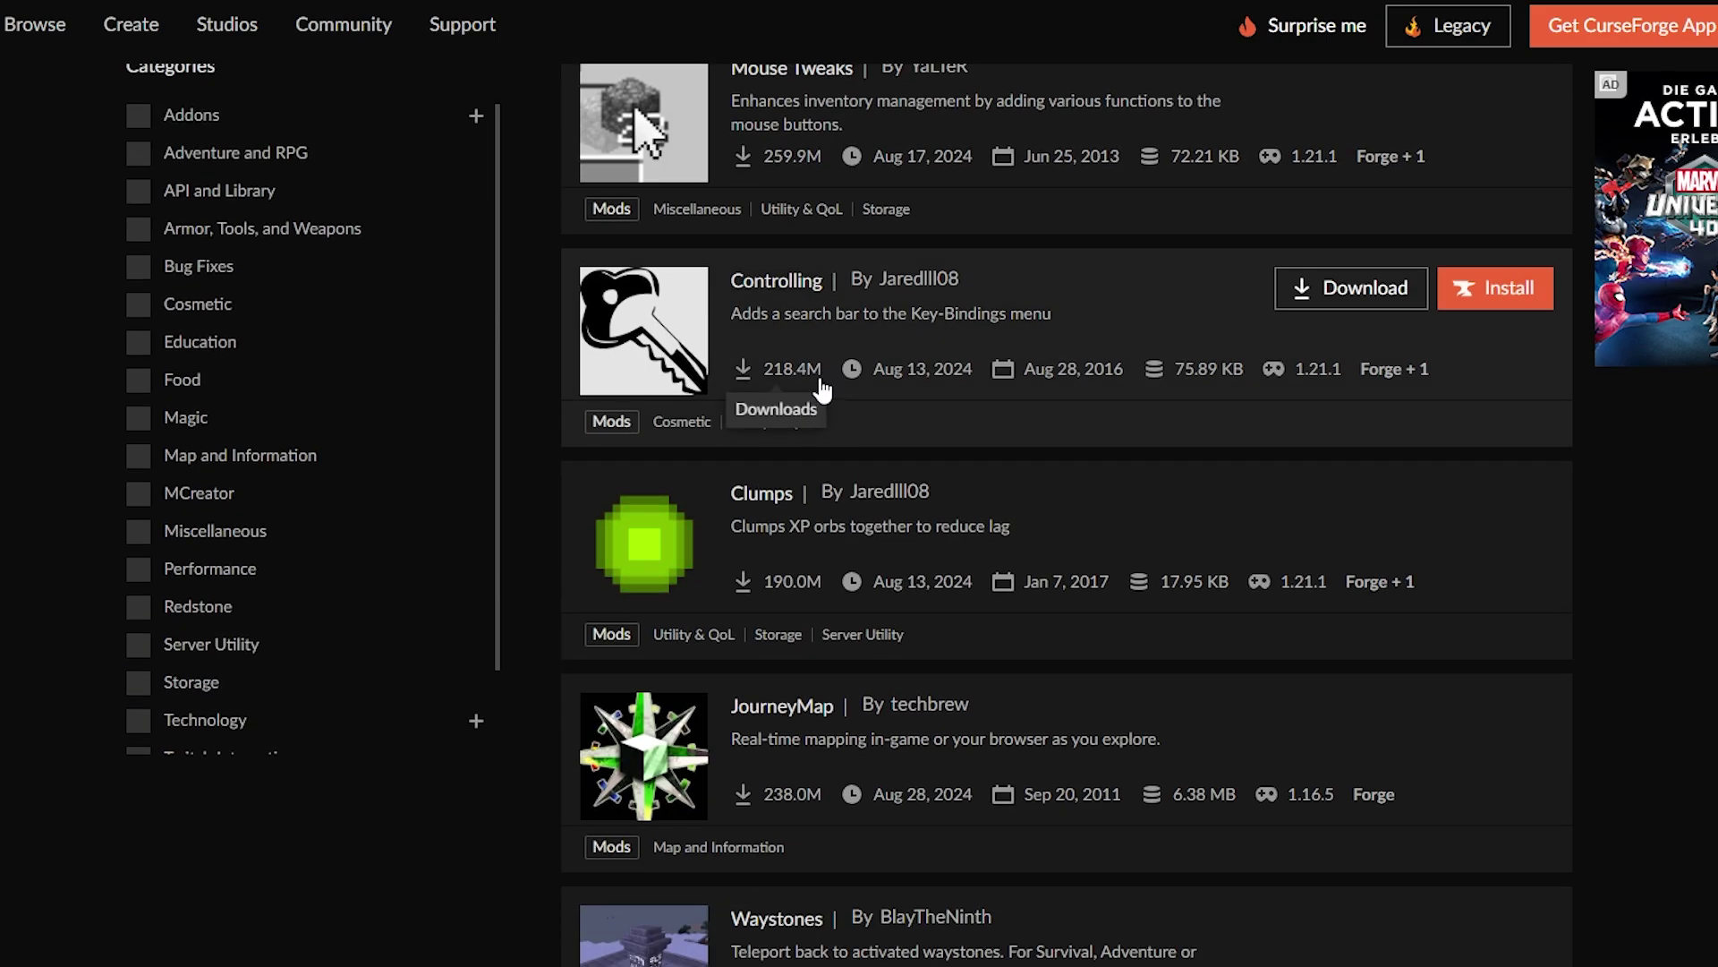
{"action": "scroll", "coordinate": [828, 391], "scroll_direction": "up", "scroll_amount": 12}
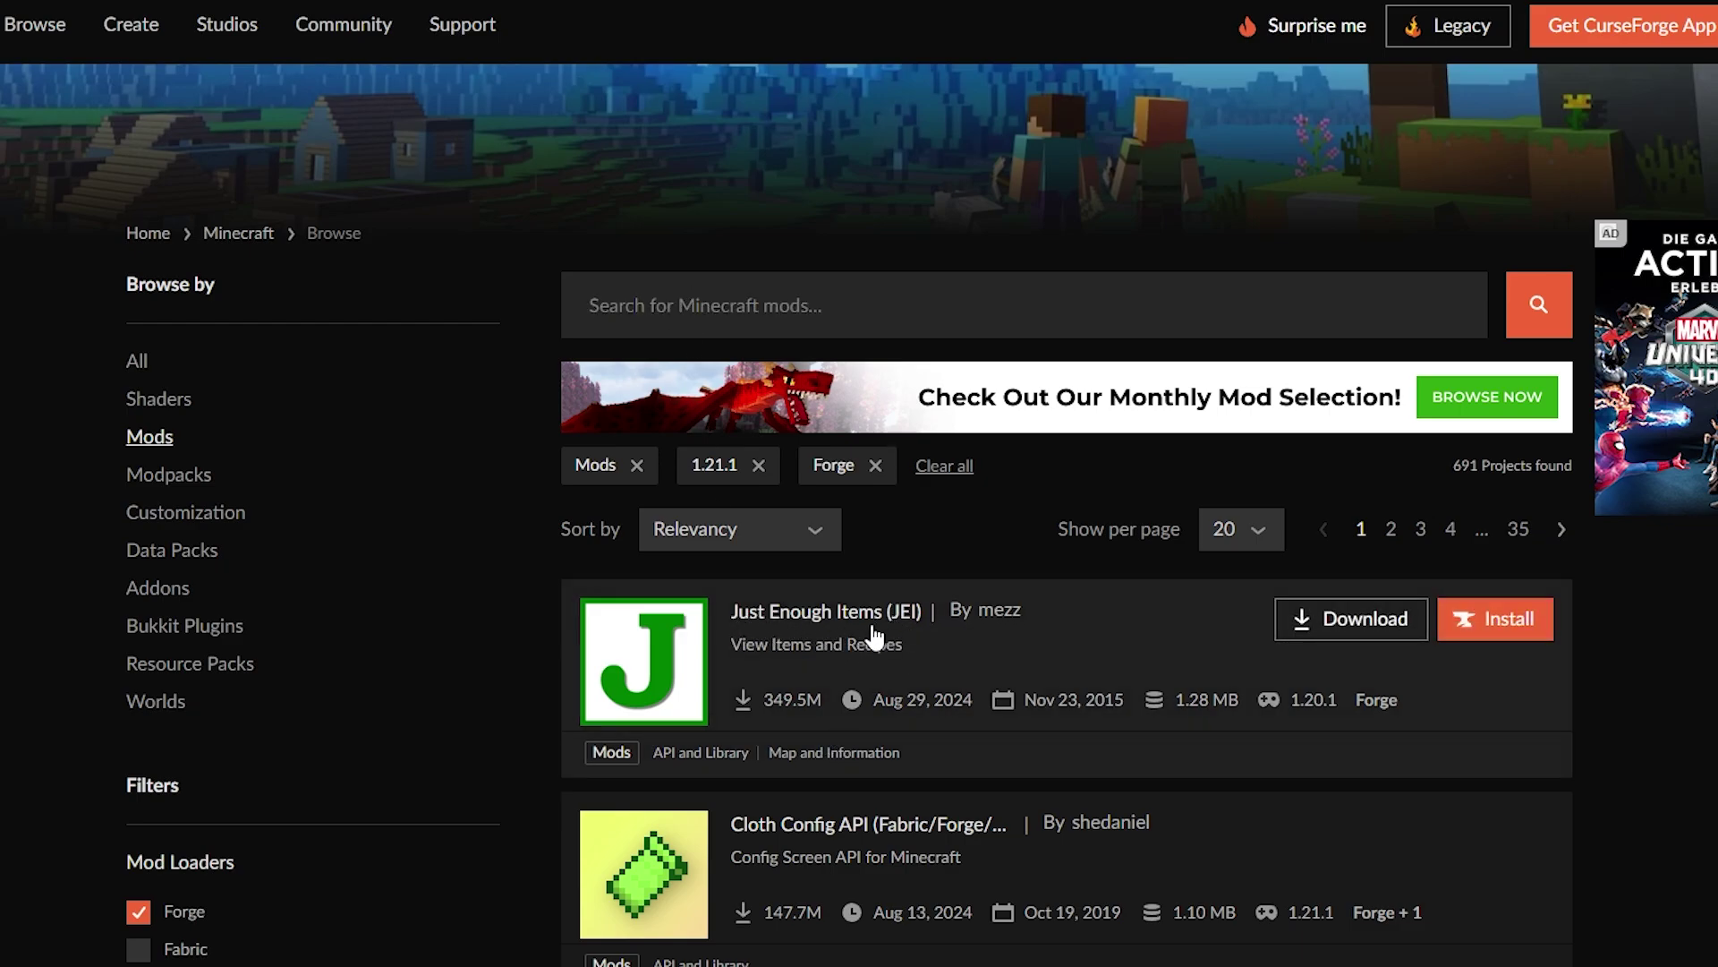
- Download jei-1.21.1-forge-19.14.1.144.jar from the Just Enough Items project's Files list
{"action": "left_click", "coordinate": [694, 644]}
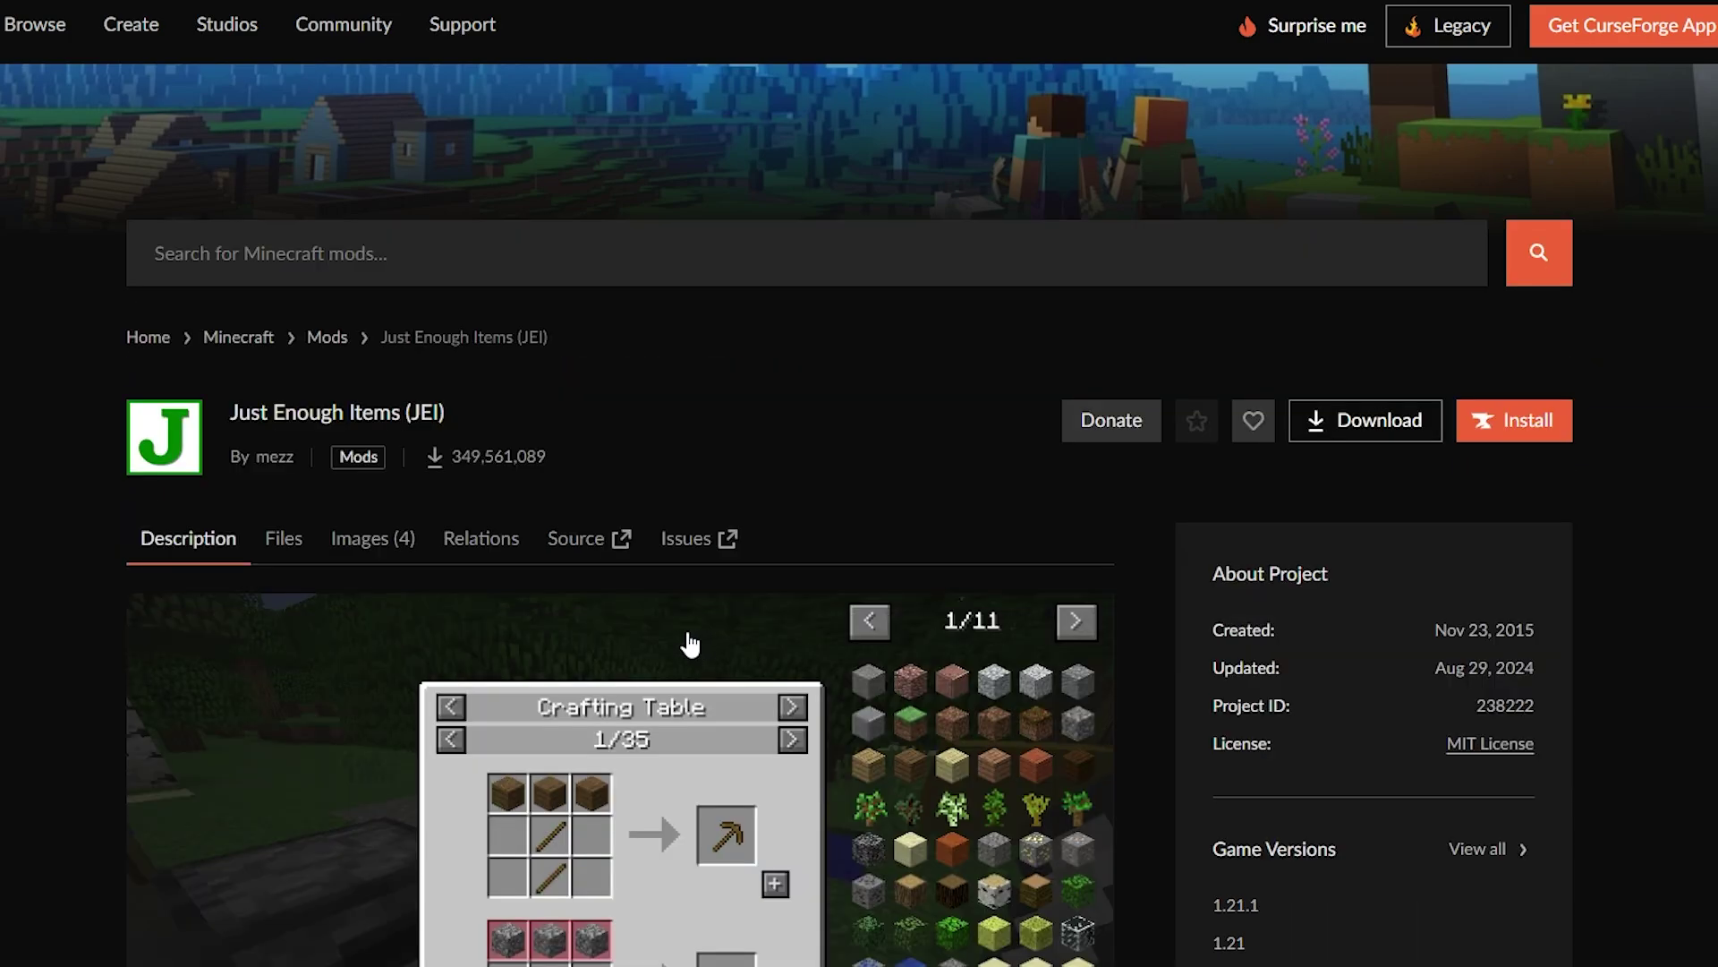
{"action": "scroll", "coordinate": [627, 439], "scroll_direction": "down", "scroll_amount": 3}
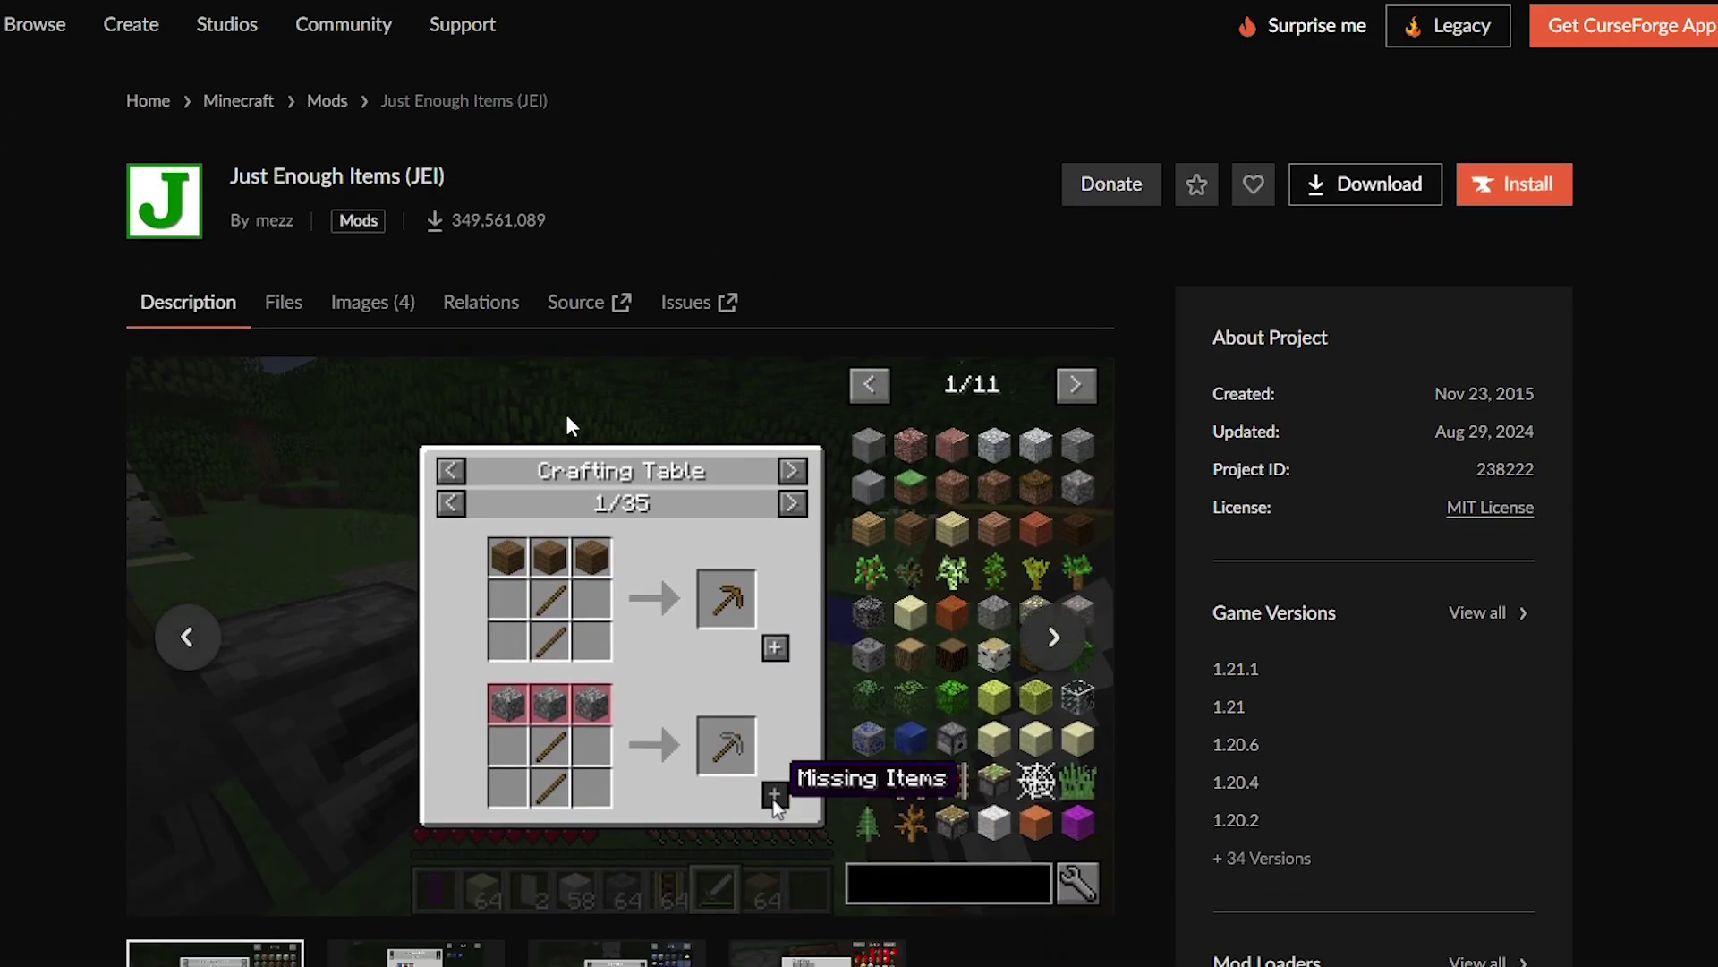
{"action": "left_click", "coordinate": [291, 304]}
{"action": "scroll", "coordinate": [587, 320], "scroll_direction": "down", "scroll_amount": 1}
{"action": "scroll", "coordinate": [587, 320], "scroll_direction": "down", "scroll_amount": 4}
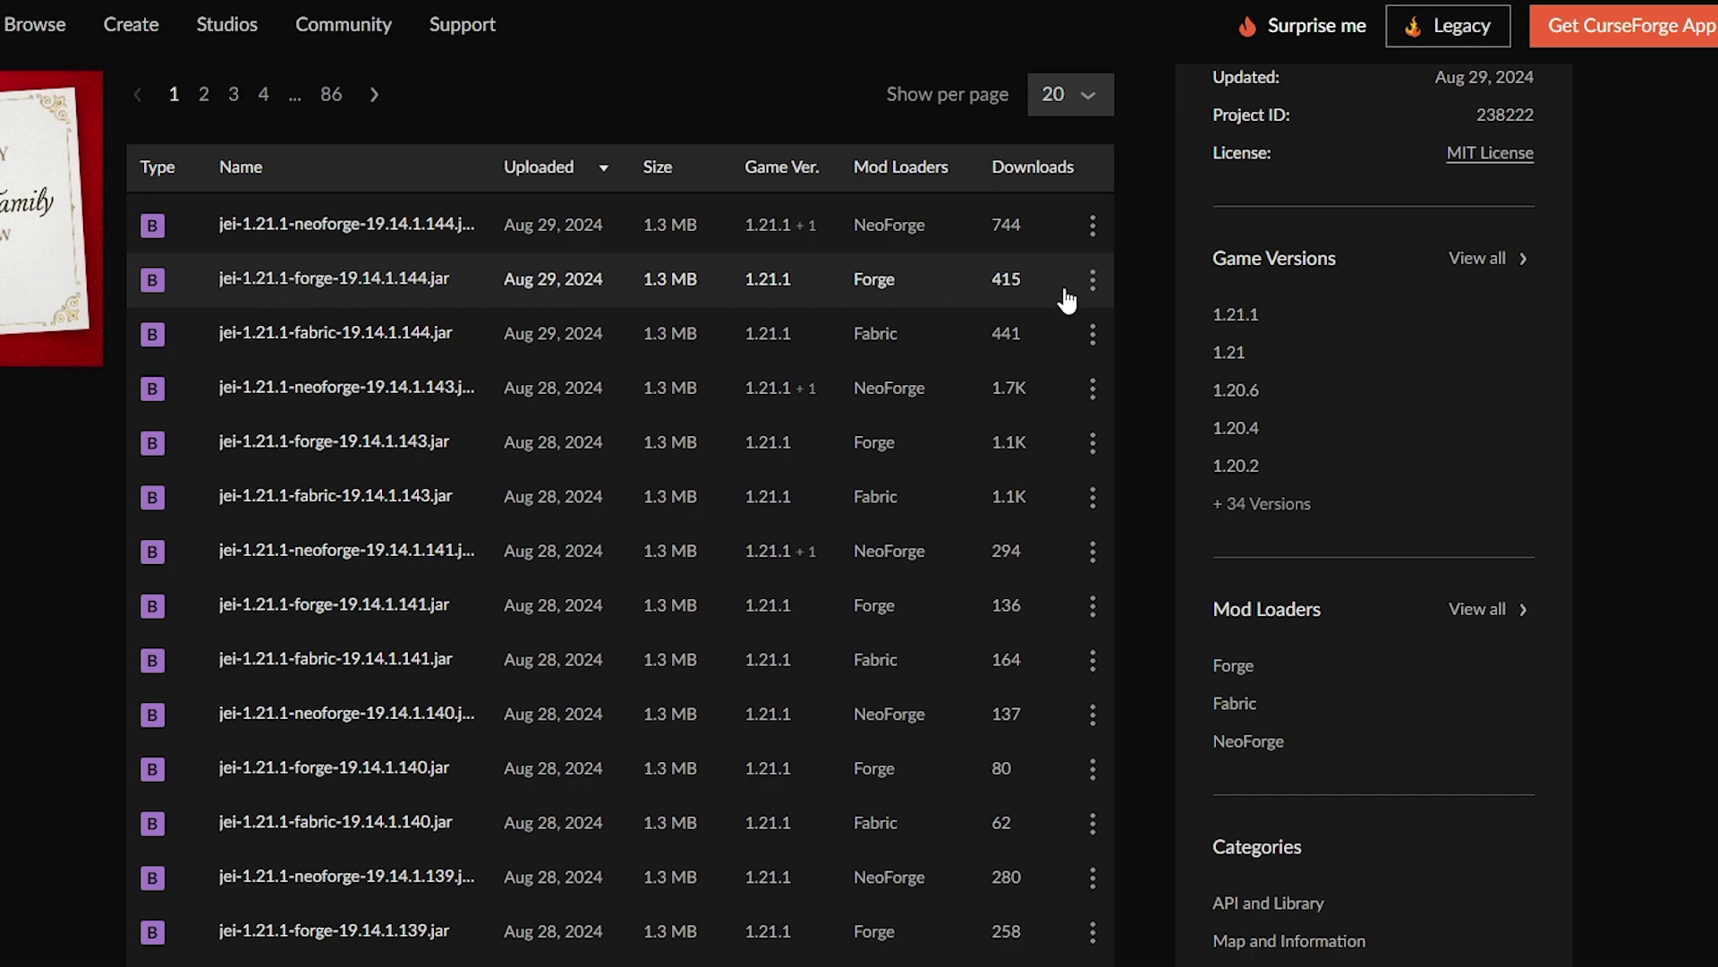
{"action": "left_click", "coordinate": [1093, 286]}
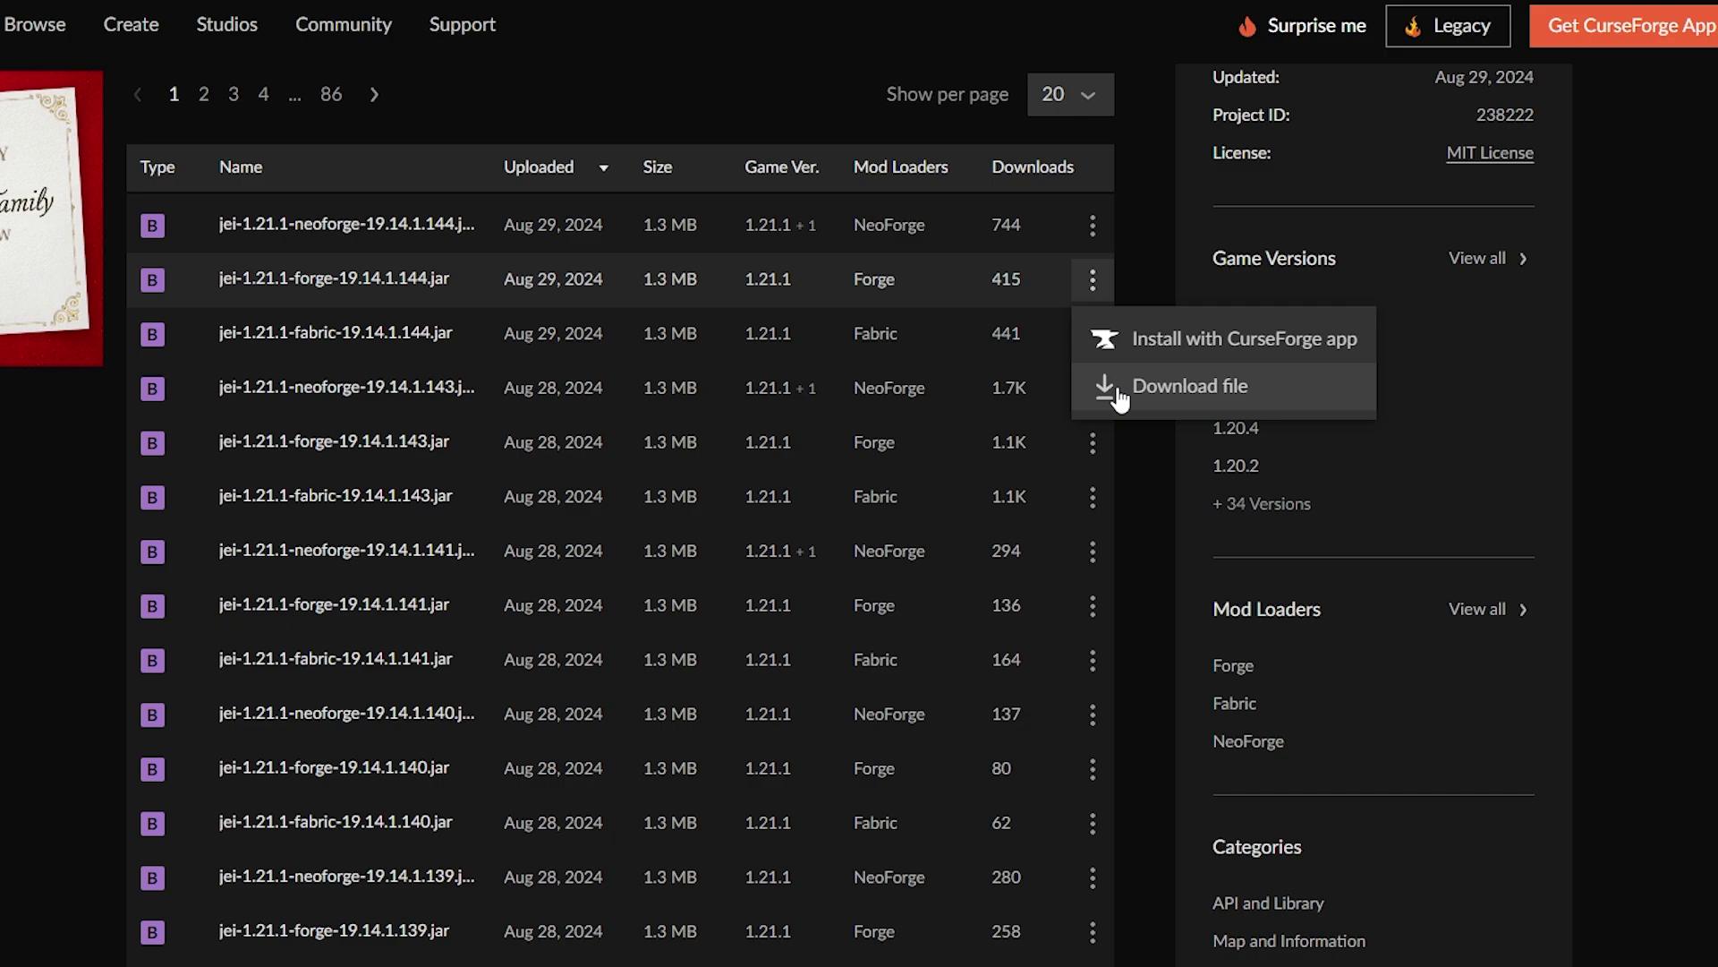
{"action": "left_click", "coordinate": [1140, 390]}
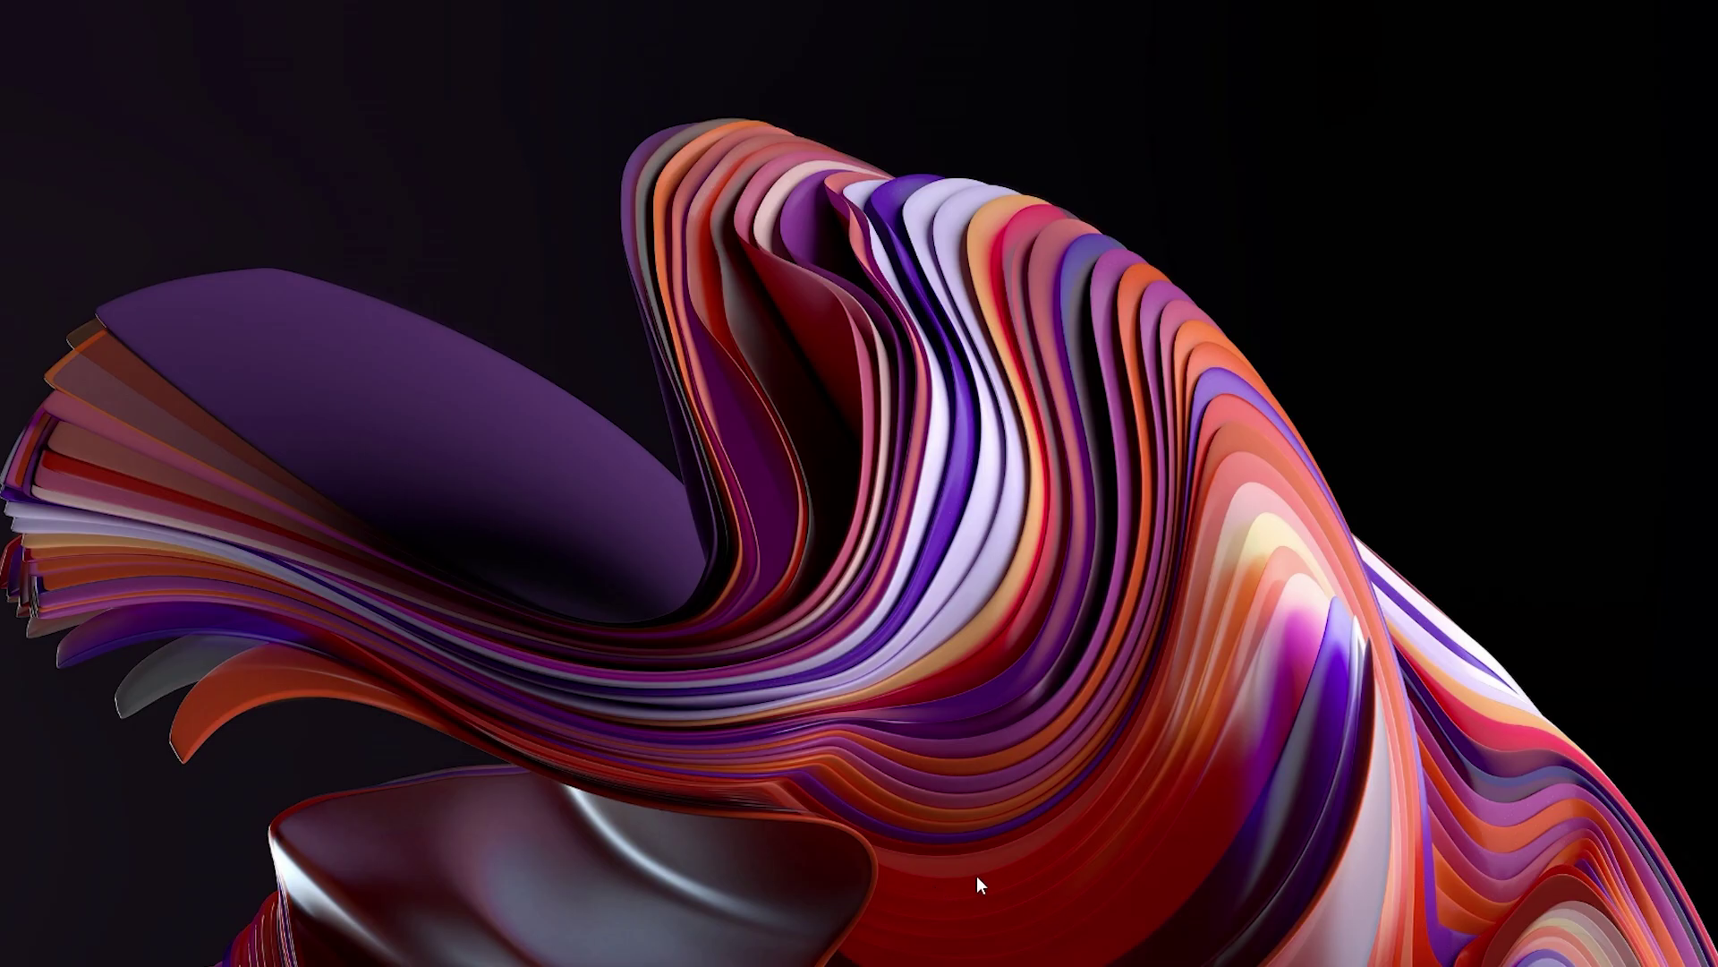
- Move the JEI jar and forge-1.21.1-52.0.9-installer from Downloads onto the desktop
{"action": "key", "text": "super+e"}
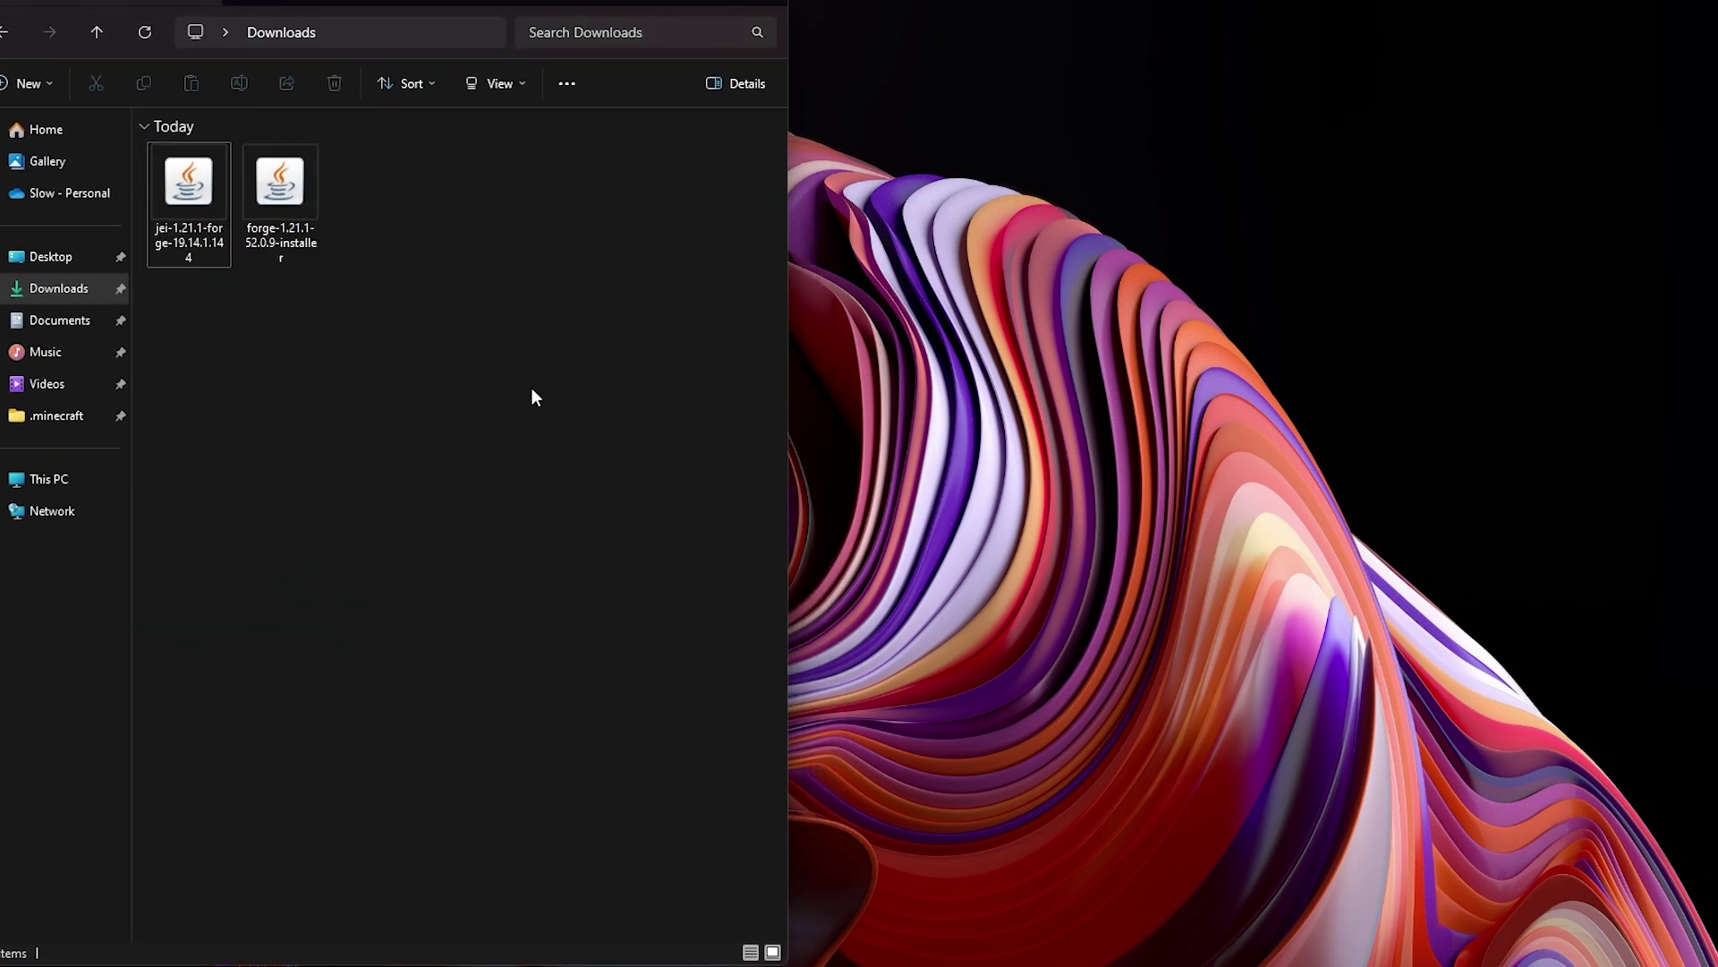
{"action": "left_click_drag", "start_coordinate": [362, 265], "coordinate": [870, 93]}
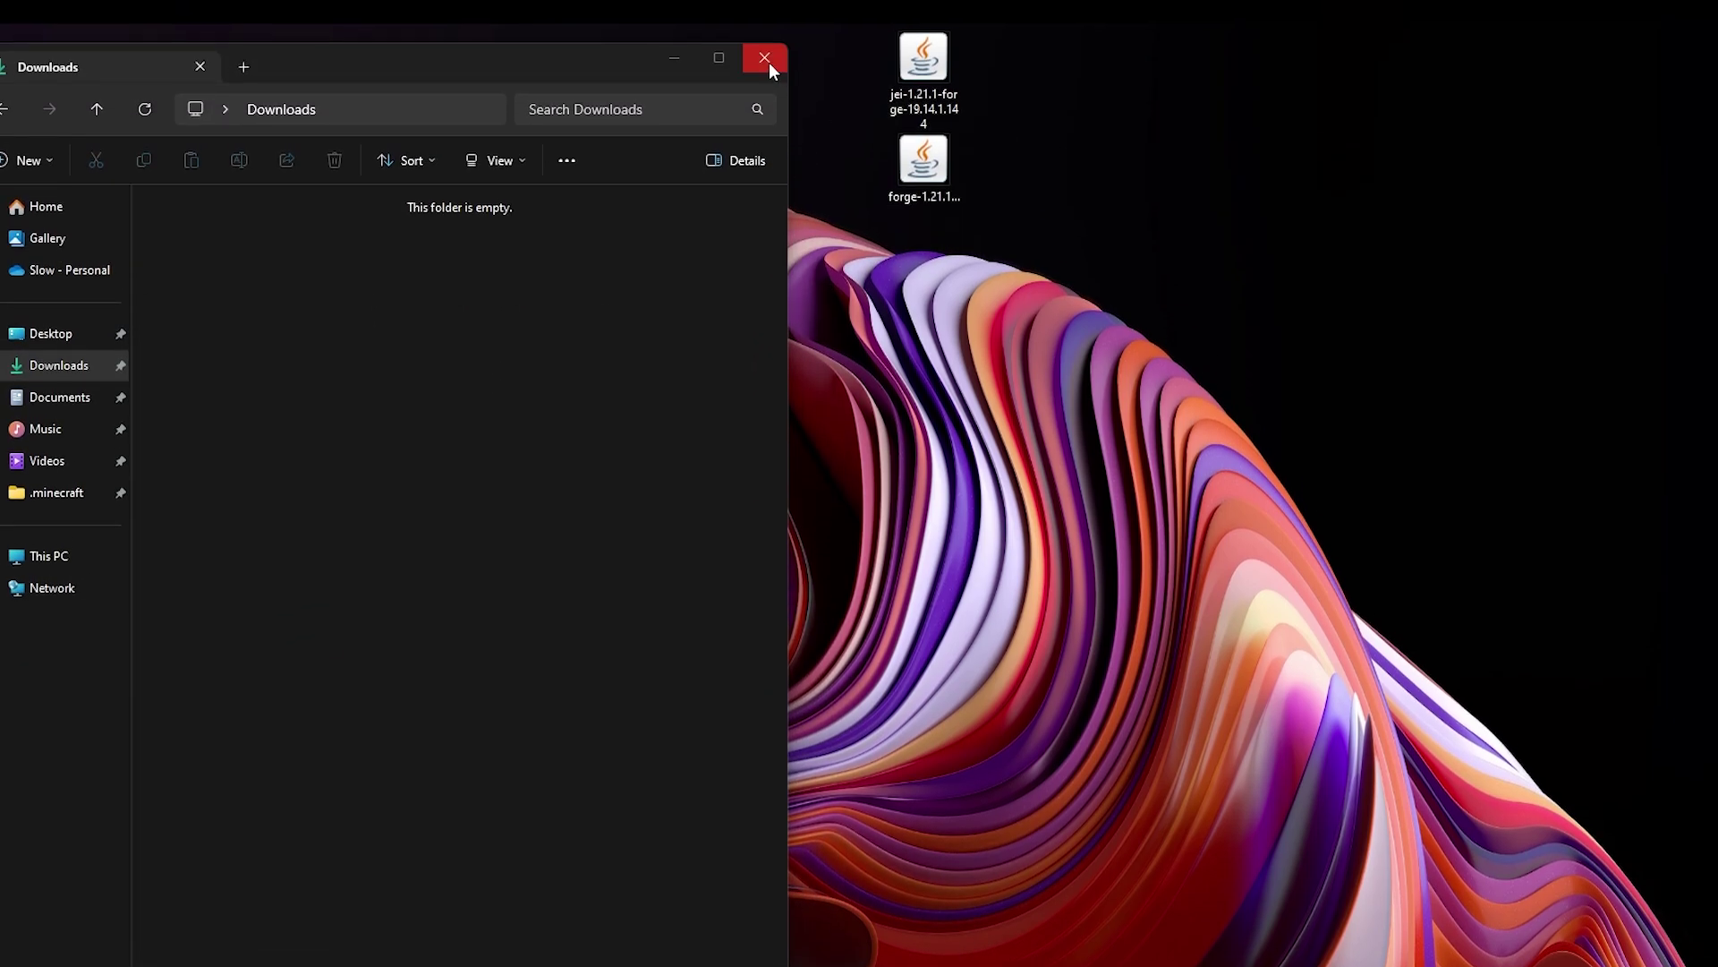
{"action": "left_click", "coordinate": [765, 59]}
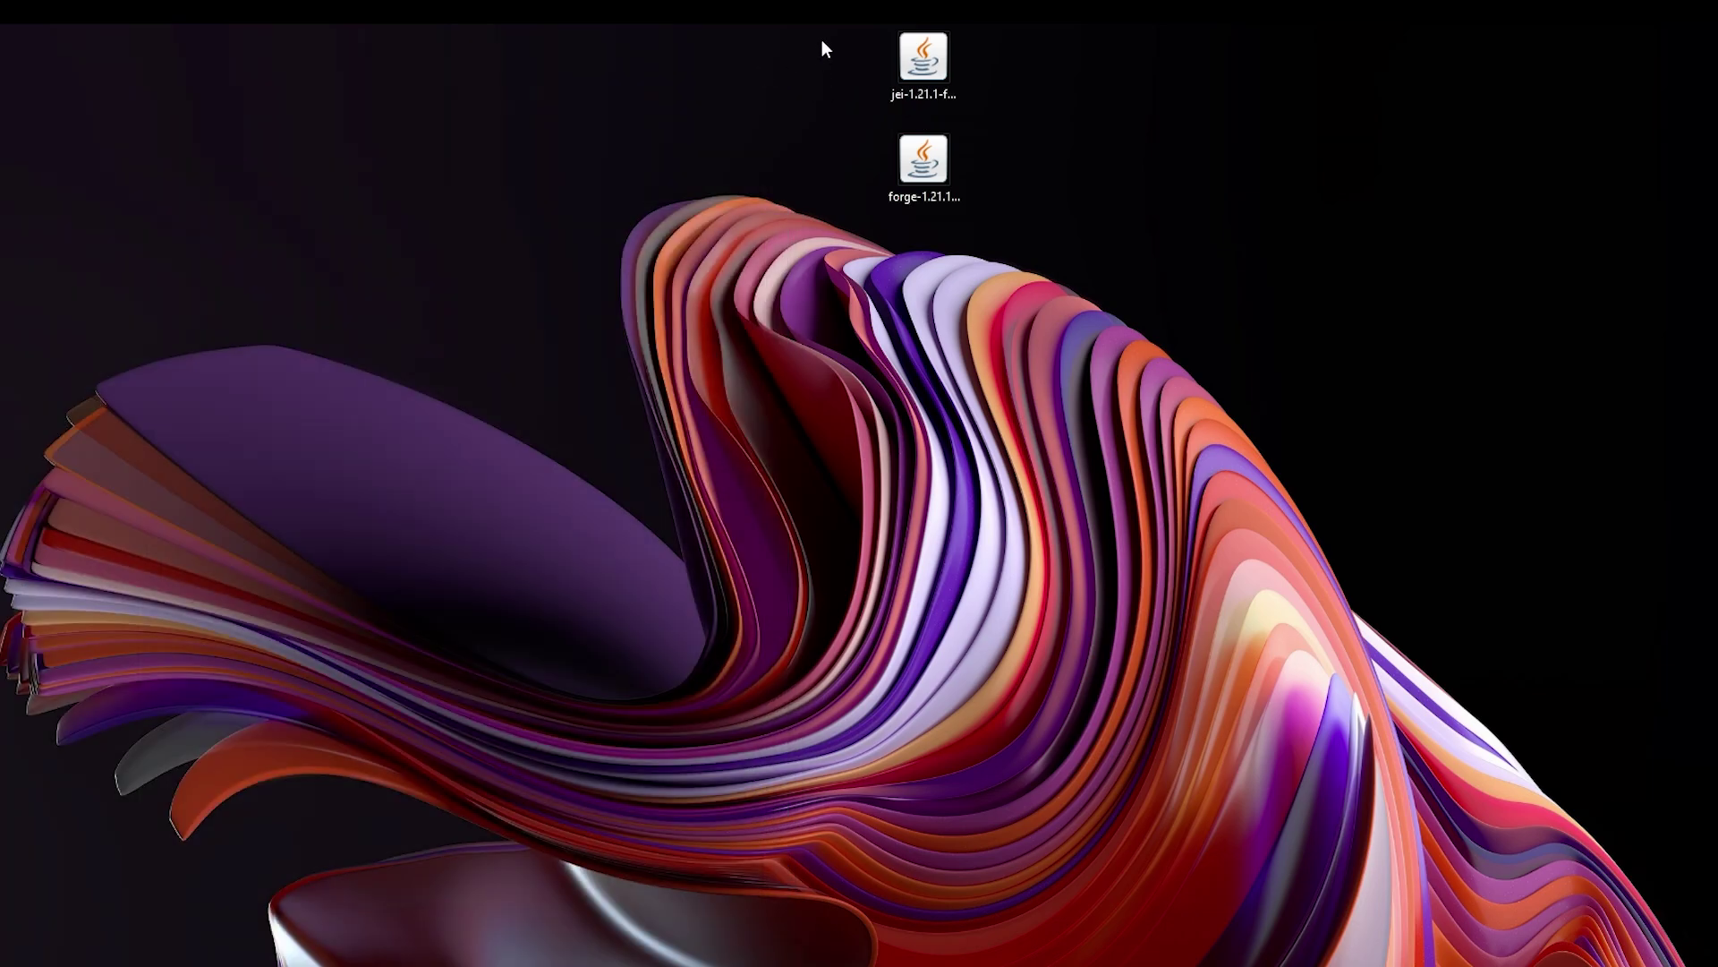
{"action": "left_click_drag", "start_coordinate": [827, 38], "coordinate": [1025, 217]}
{"action": "left_click", "coordinate": [913, 149]}
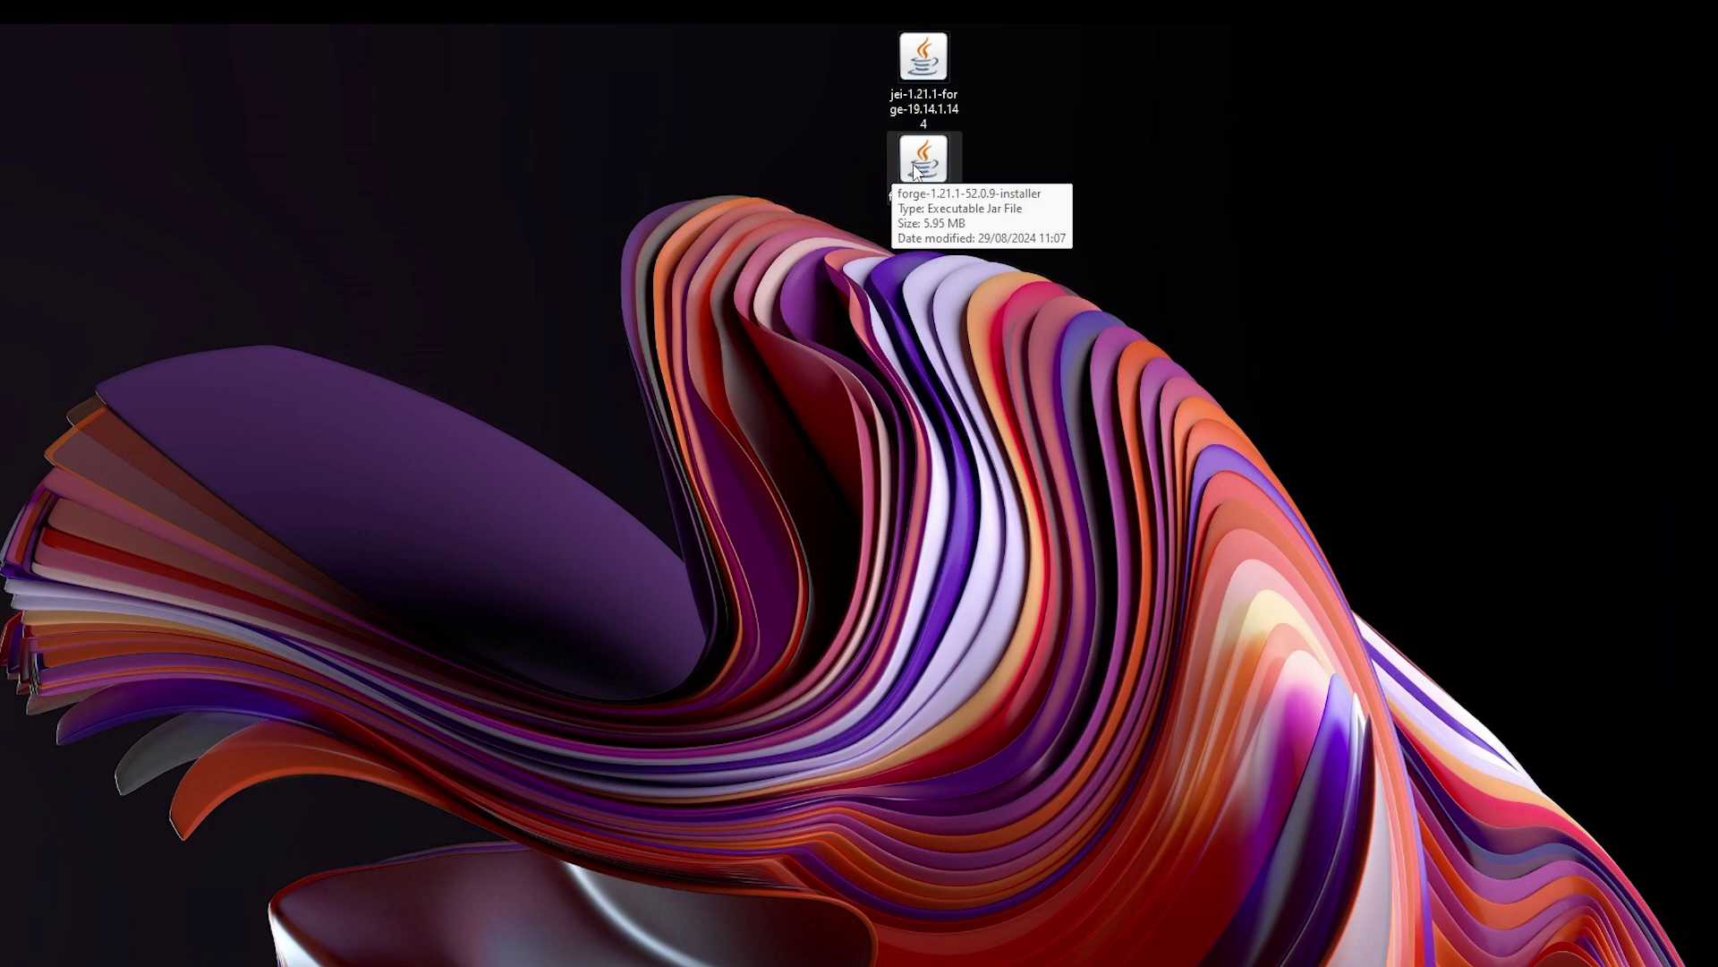
{"action": "left_click", "coordinate": [997, 155]}
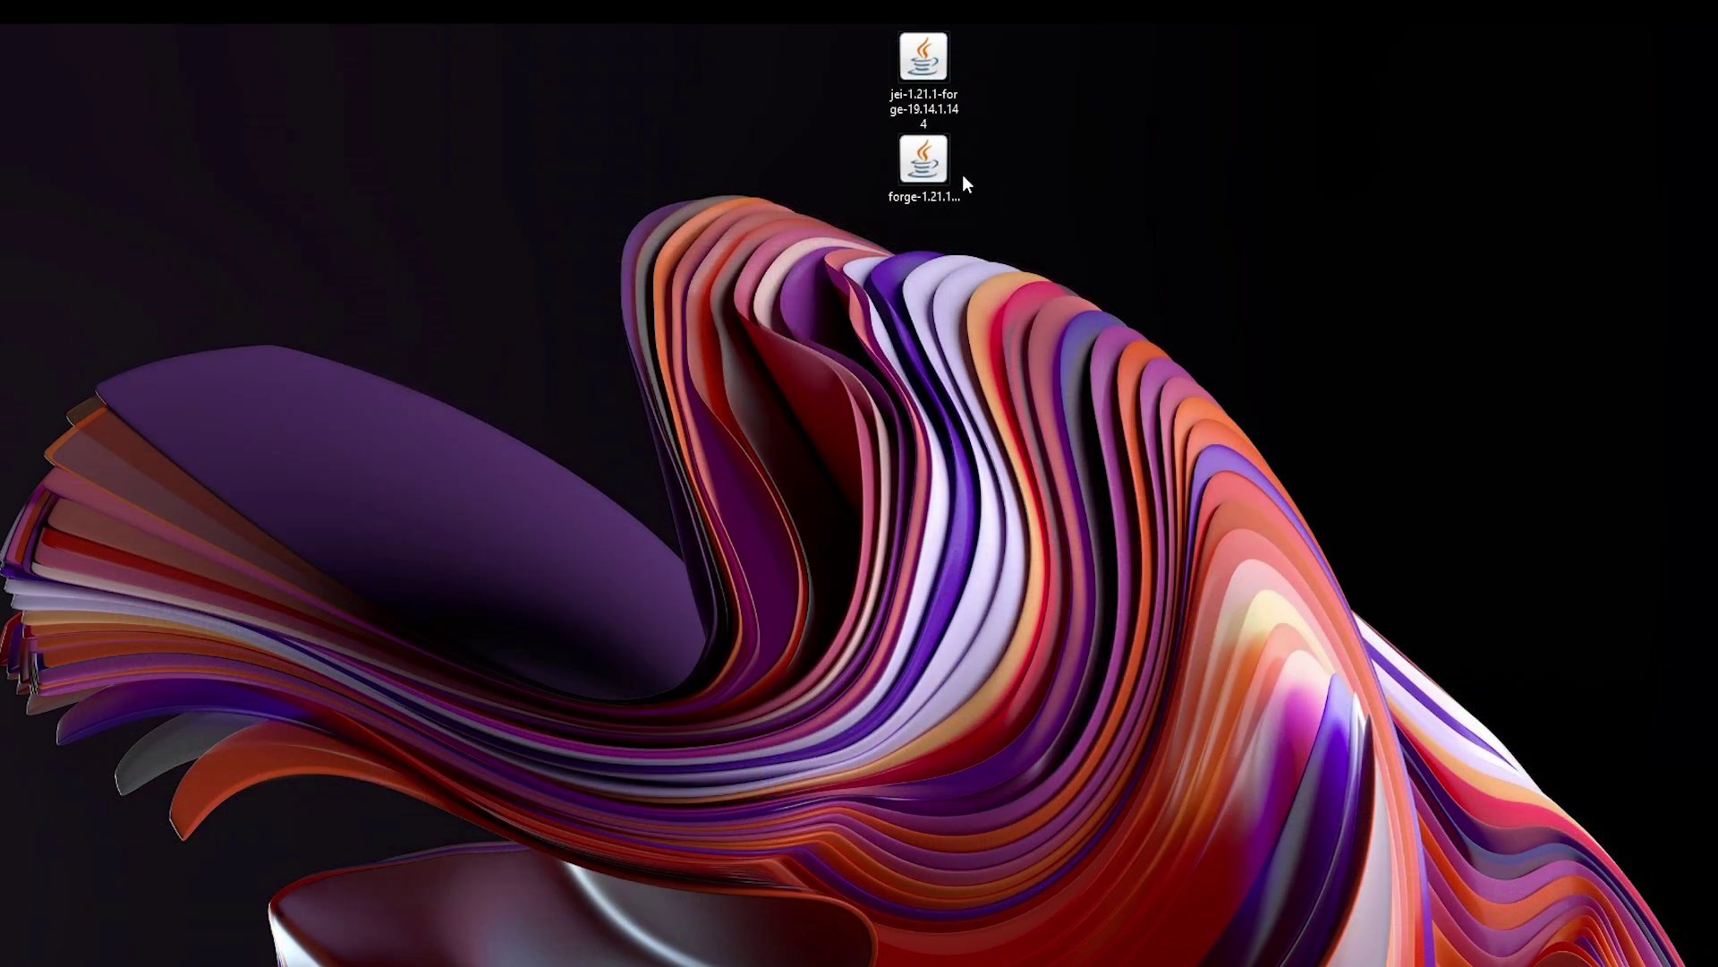
- Run the Forge installer with Java and install the 1.21.1-forge-52.0.9 client profile
{"action": "right_click", "coordinate": [911, 170]}
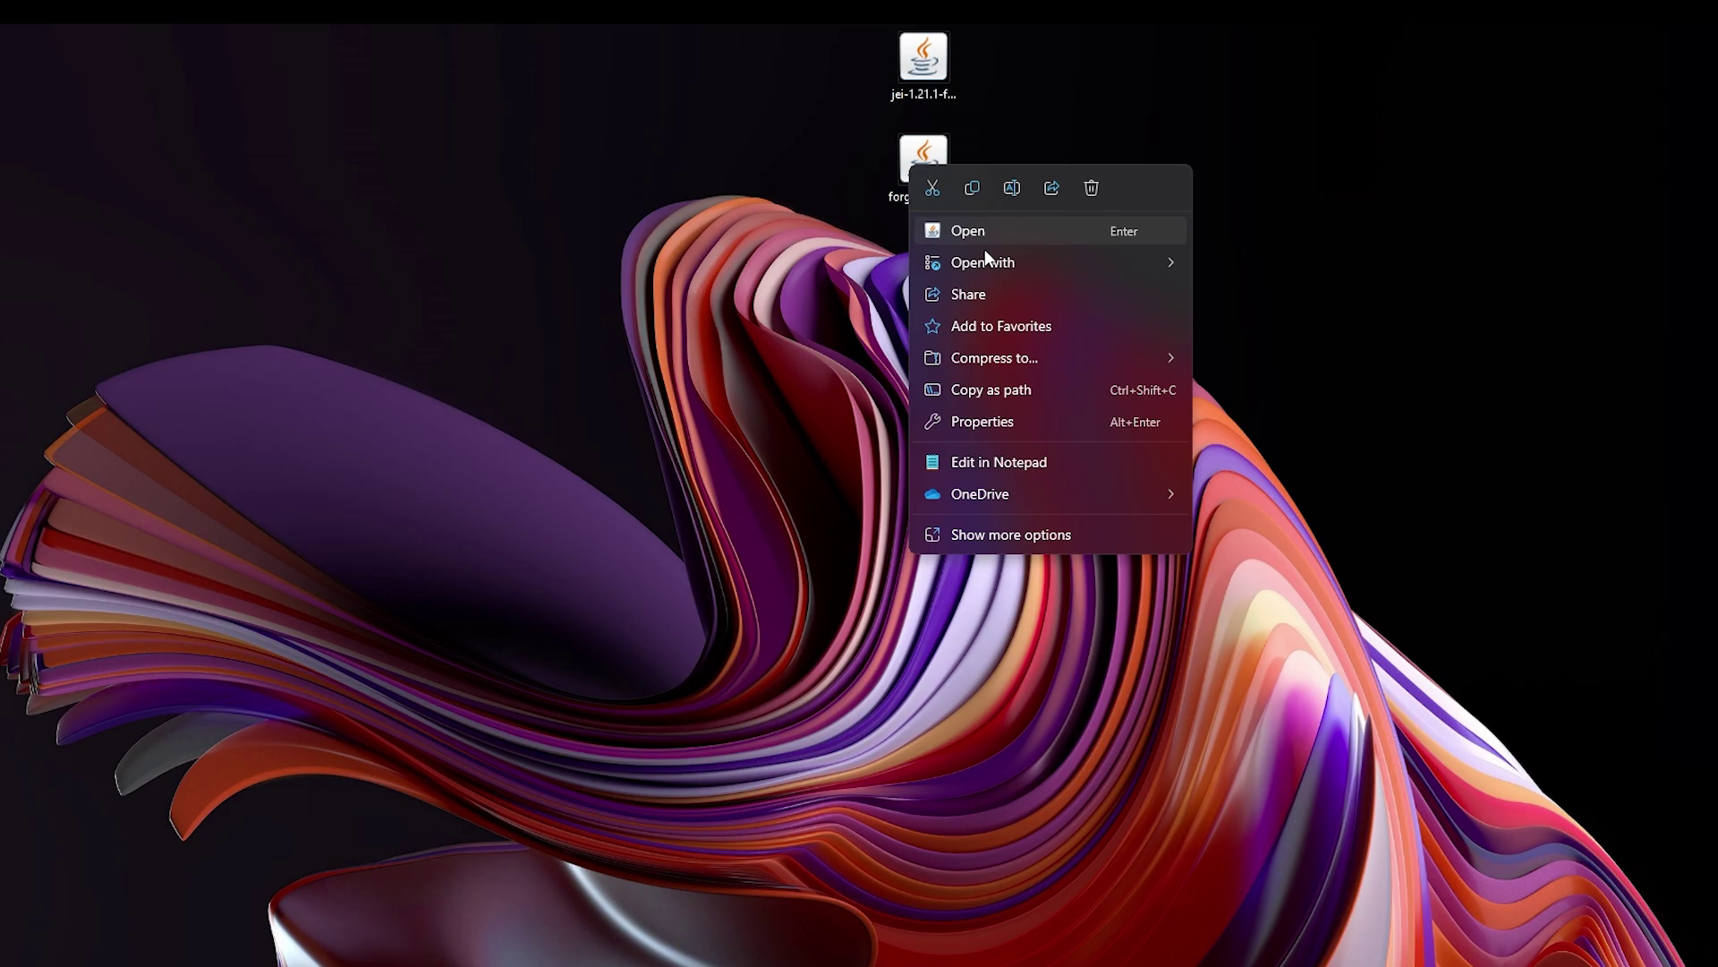
{"action": "mouse_move", "coordinate": [988, 265]}
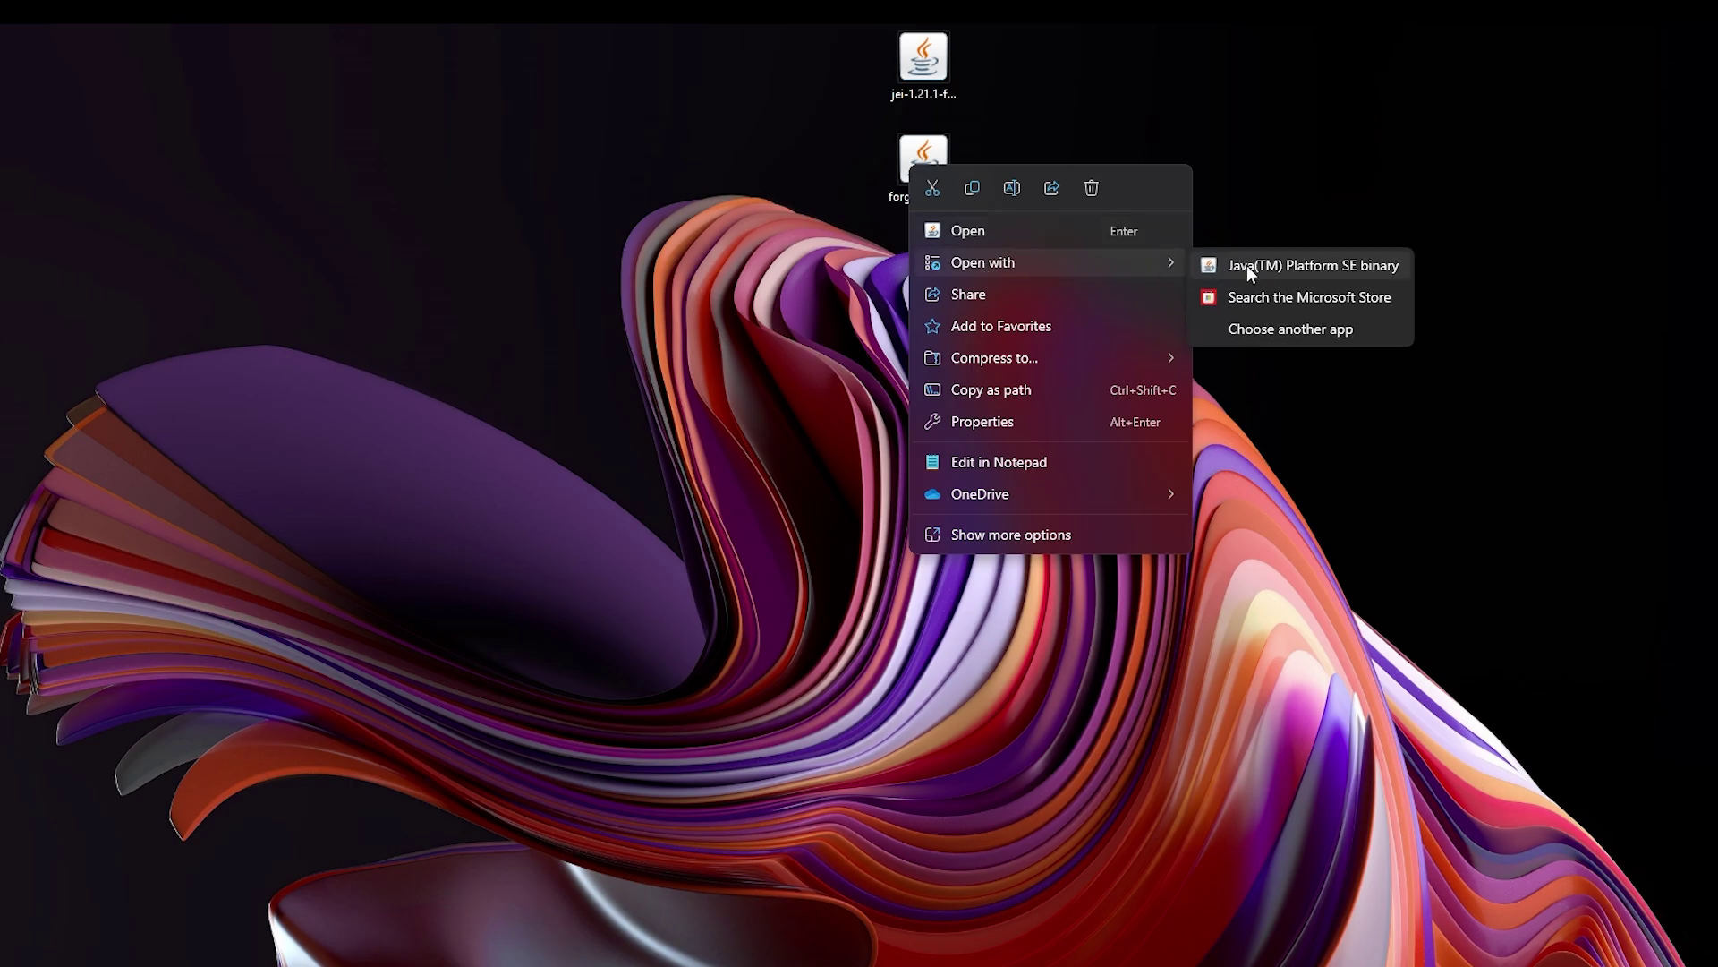
{"action": "left_click", "coordinate": [1247, 266]}
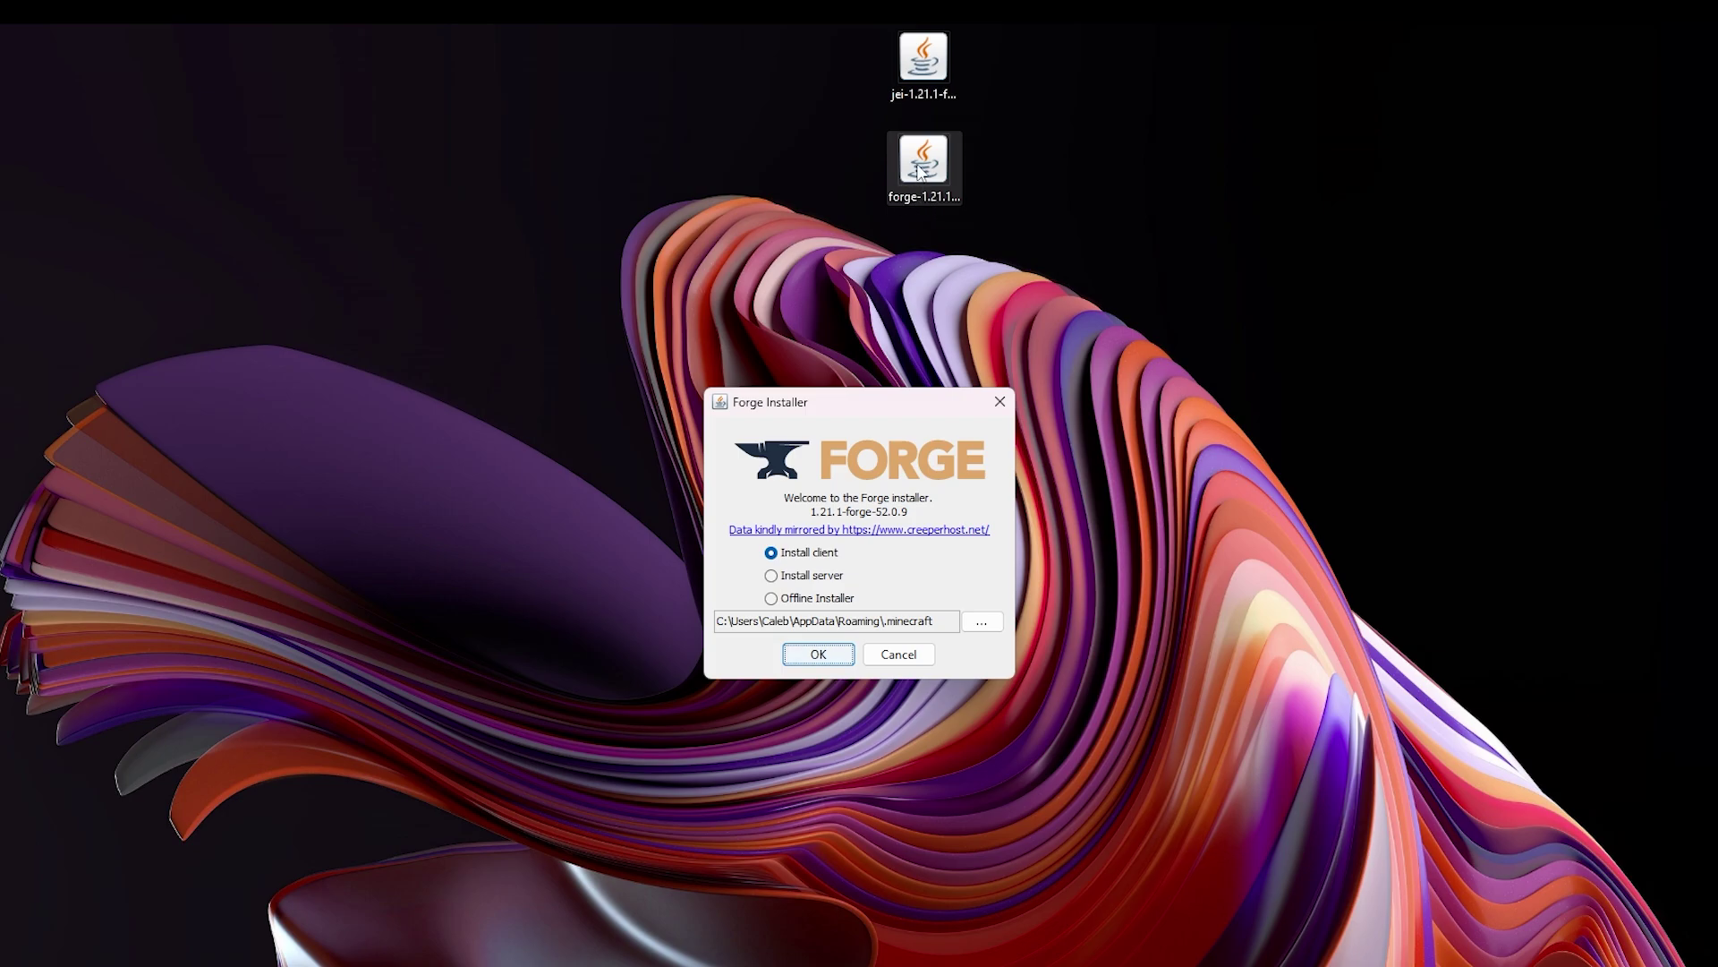
{"action": "left_click", "coordinate": [920, 186]}
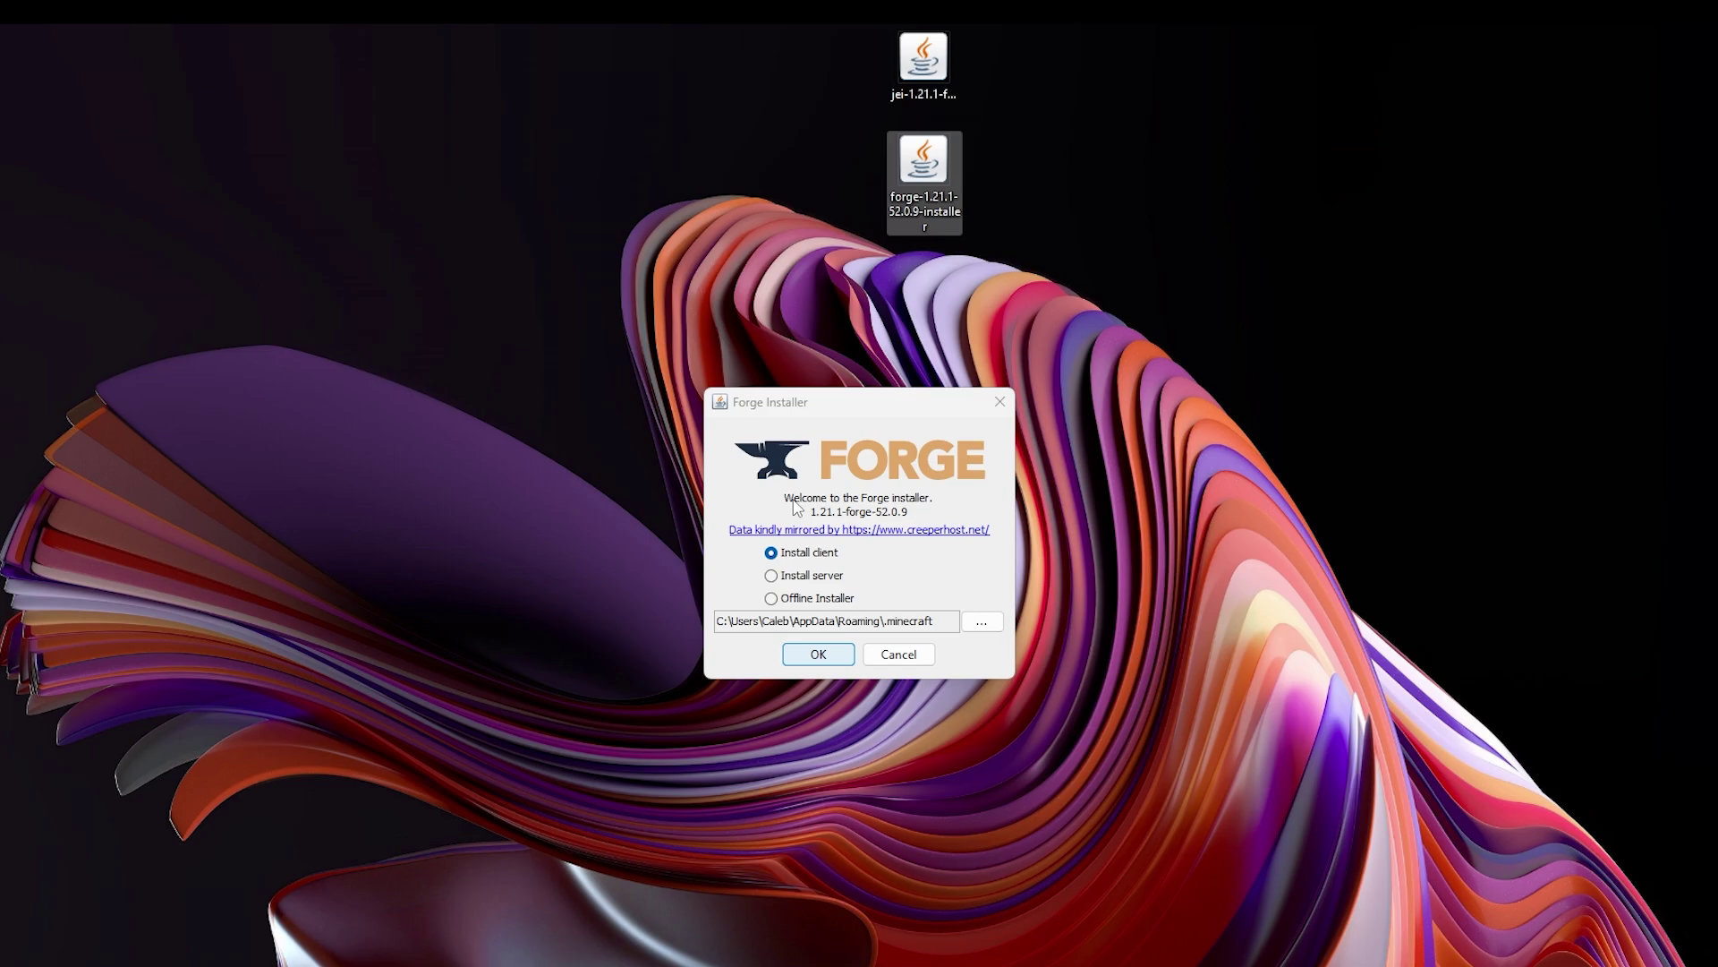
{"action": "left_click", "coordinate": [803, 655]}
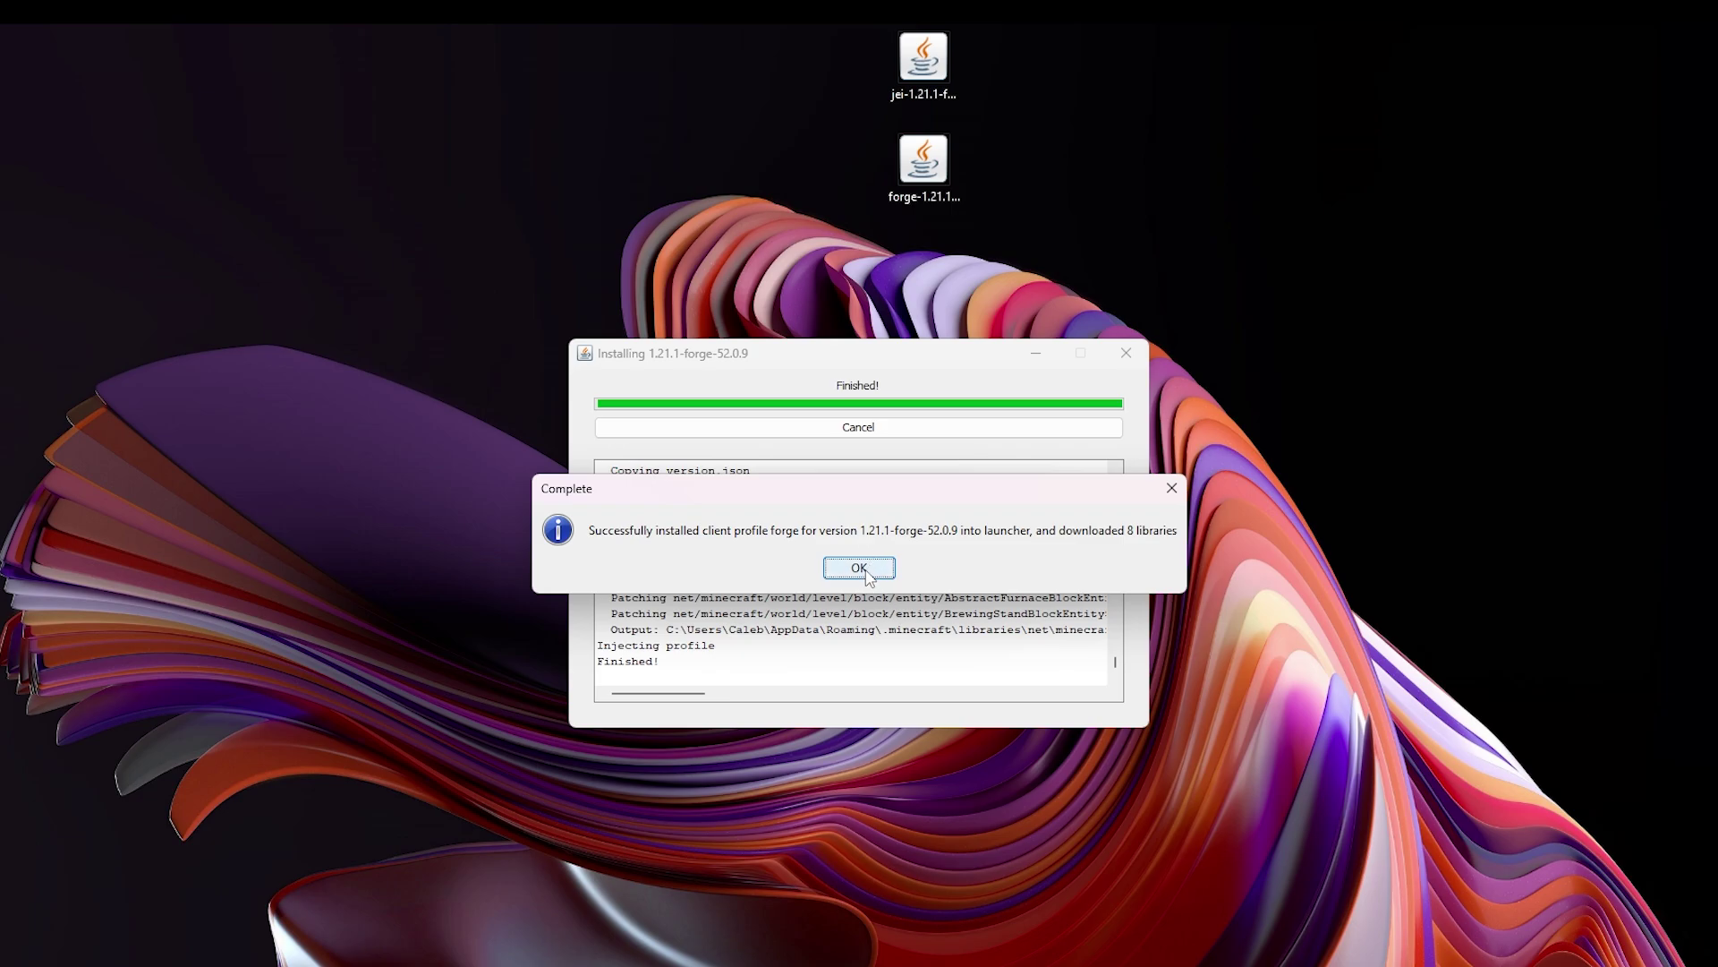
{"action": "left_click", "coordinate": [857, 569]}
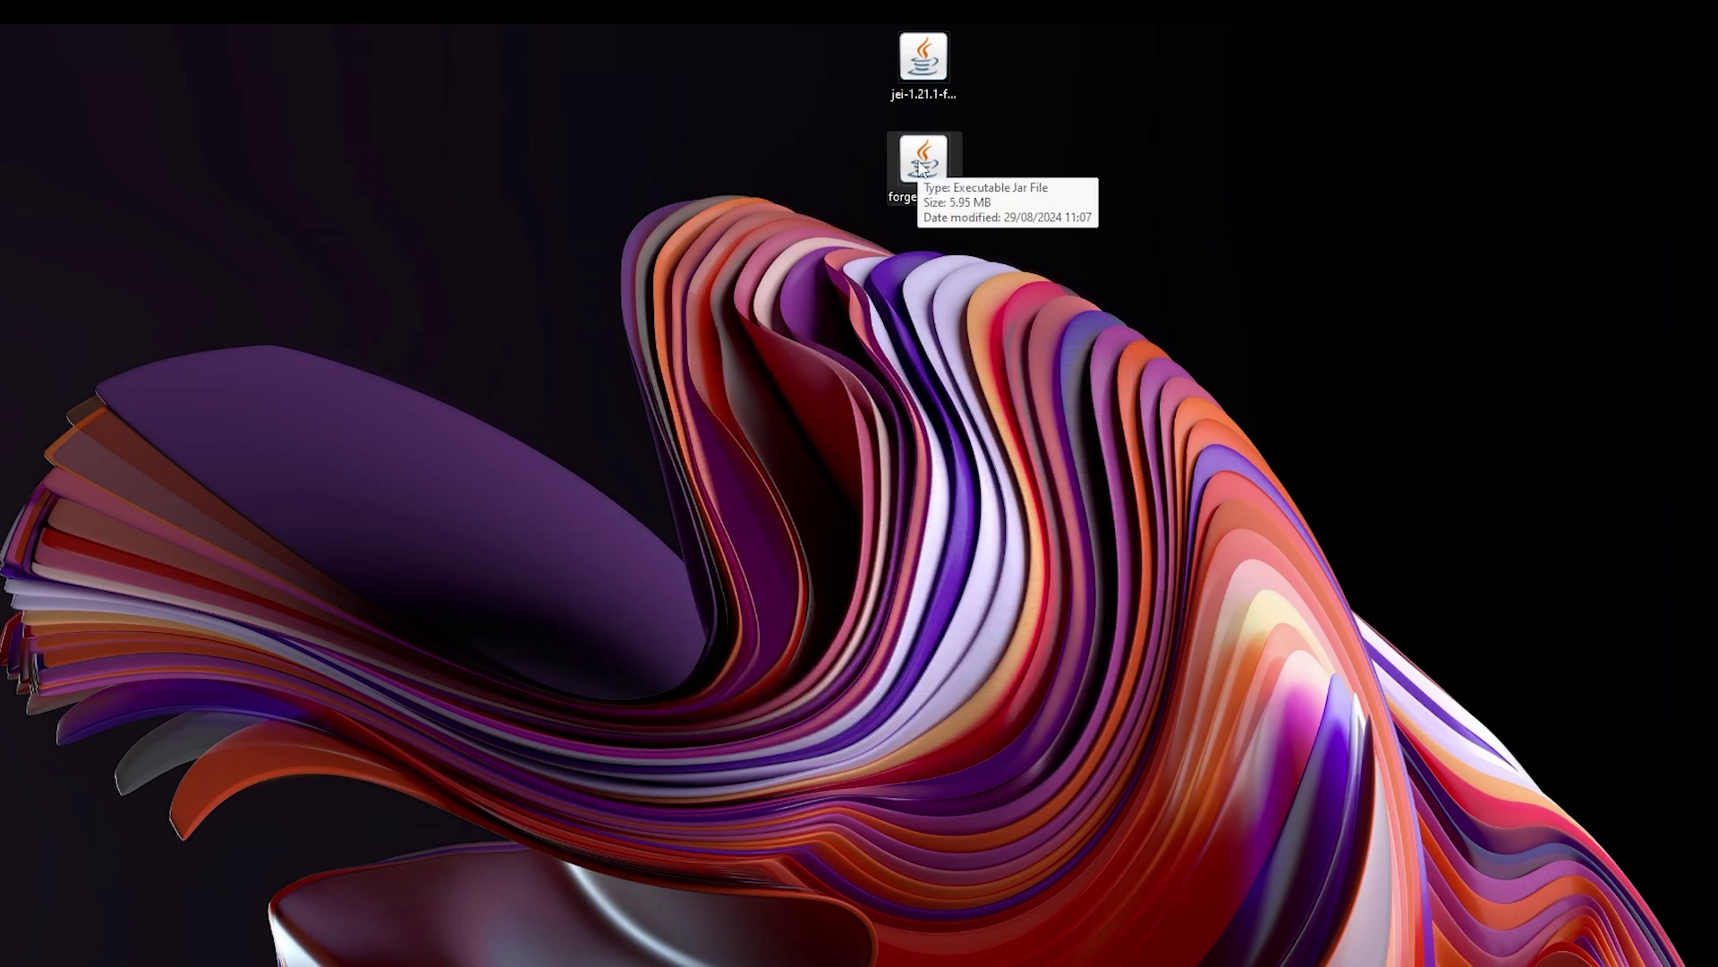
- Drag the Forge installer jar to the Recycle Bin, leaving the JEI jar on the desktop
{"action": "left_click_drag", "start_coordinate": [906, 192], "coordinate": [7, 61]}
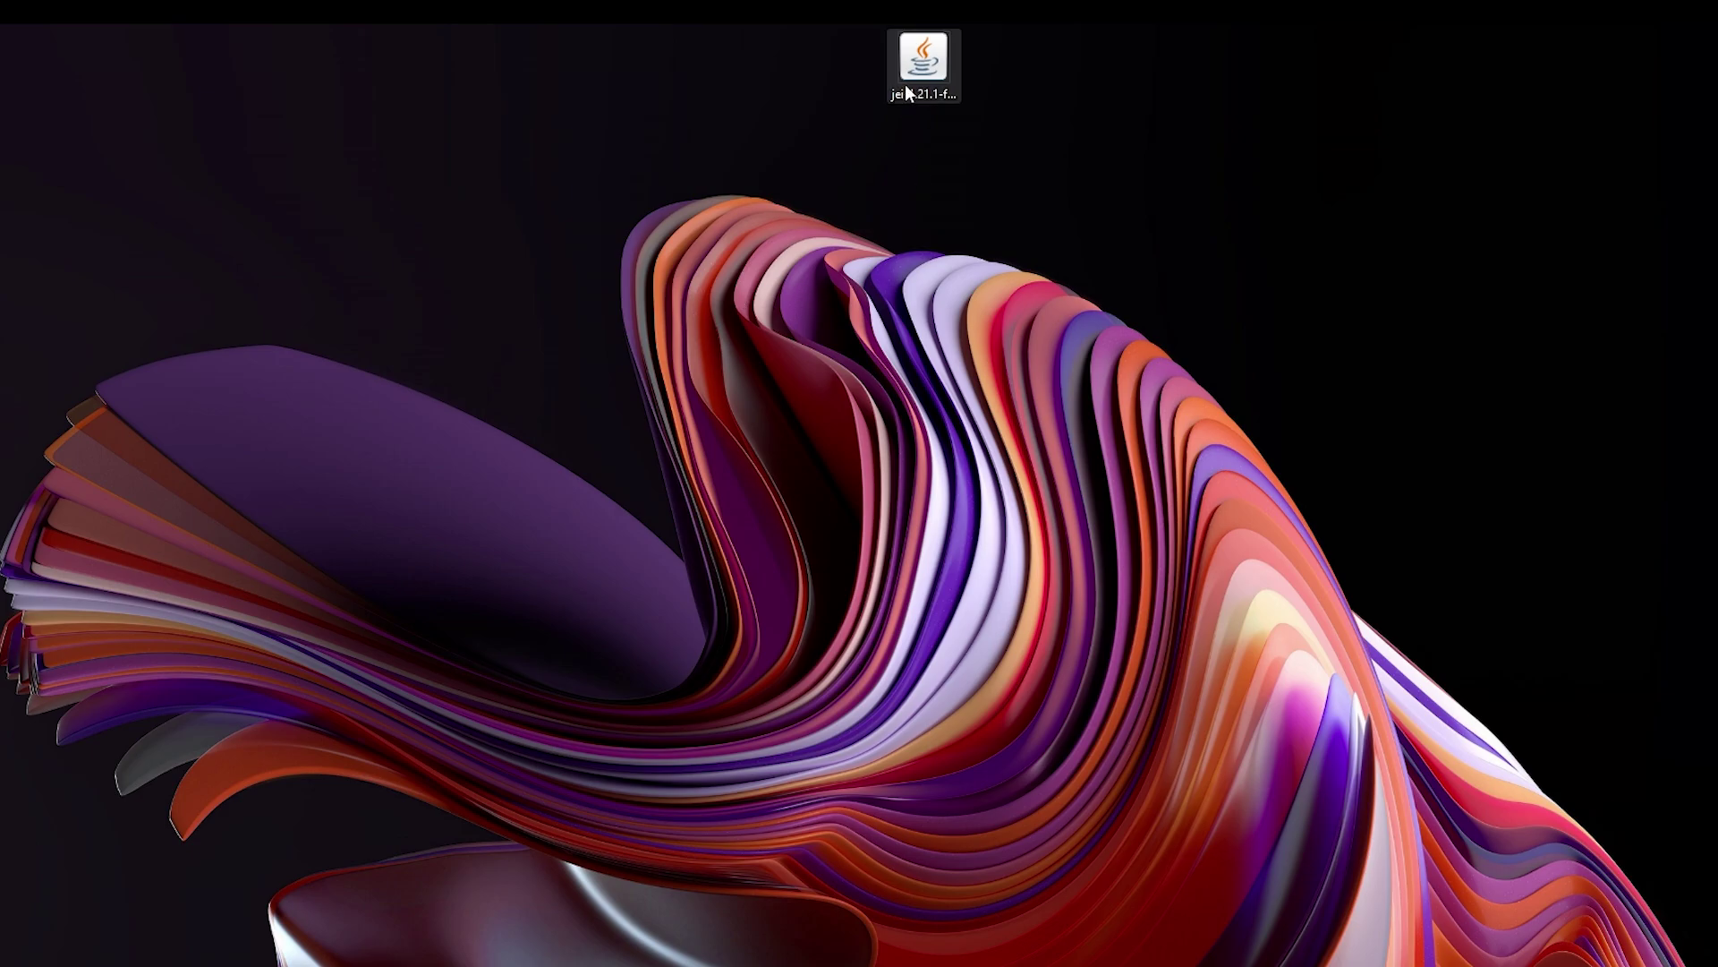
{"action": "left_click_drag", "start_coordinate": [917, 71], "coordinate": [870, 173]}
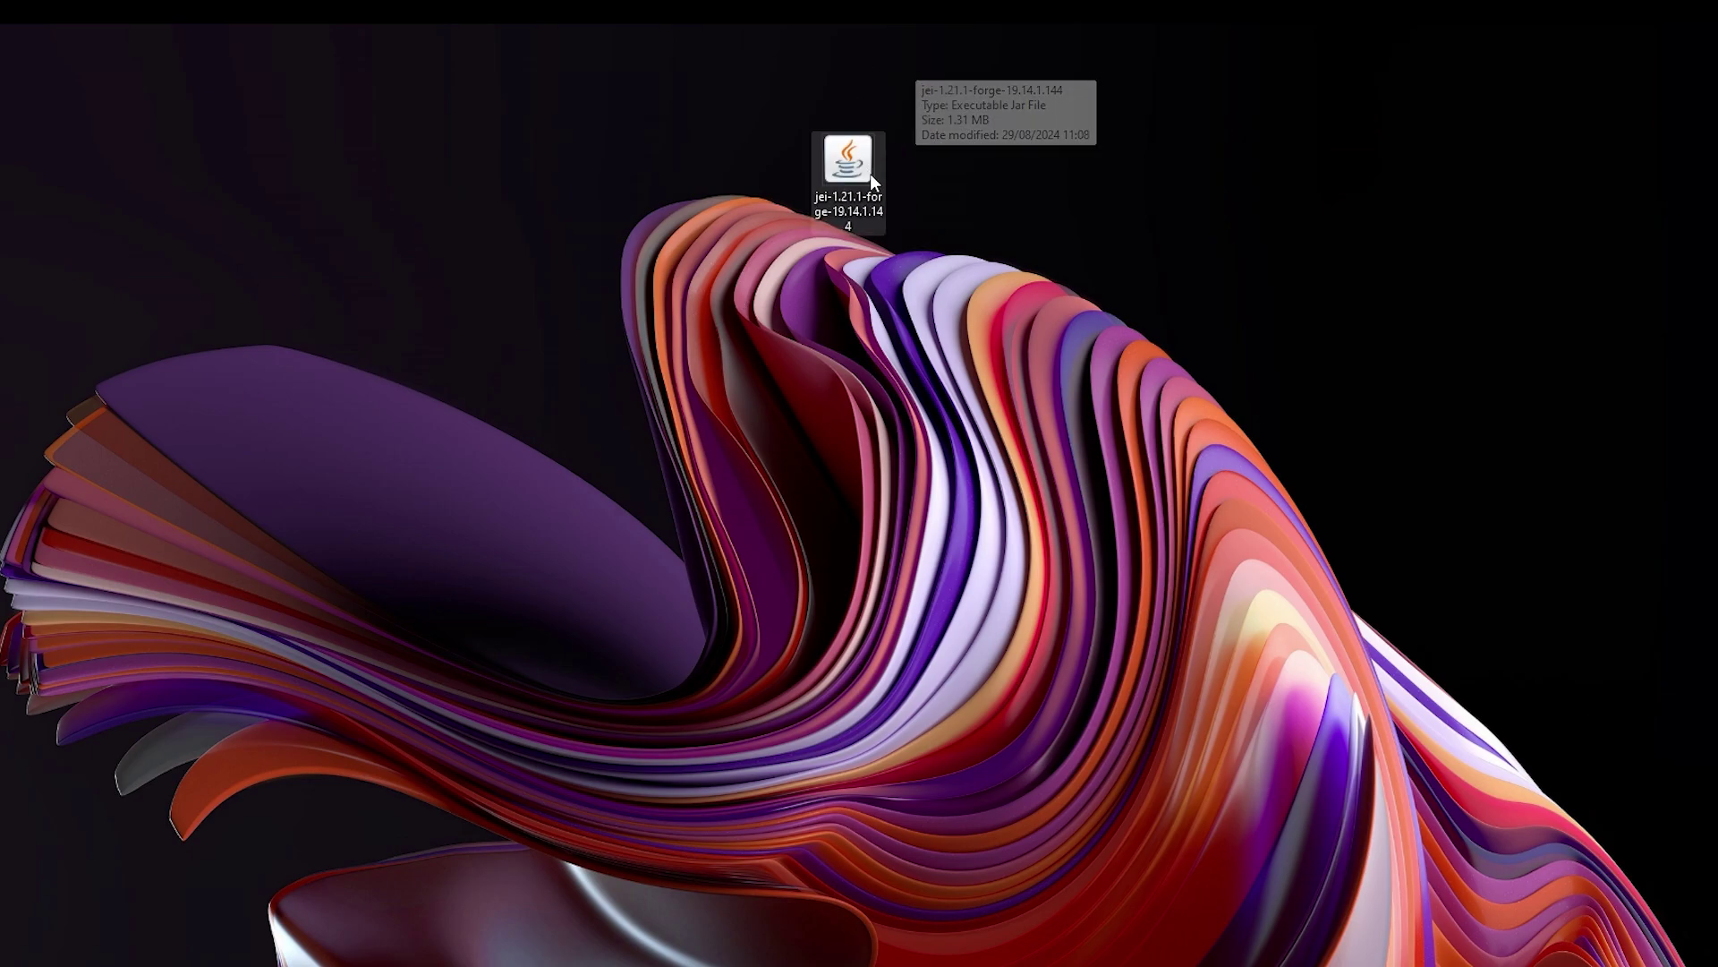
{"action": "left_click", "coordinate": [903, 291]}
{"action": "left_click_drag", "start_coordinate": [784, 88], "coordinate": [922, 245]}
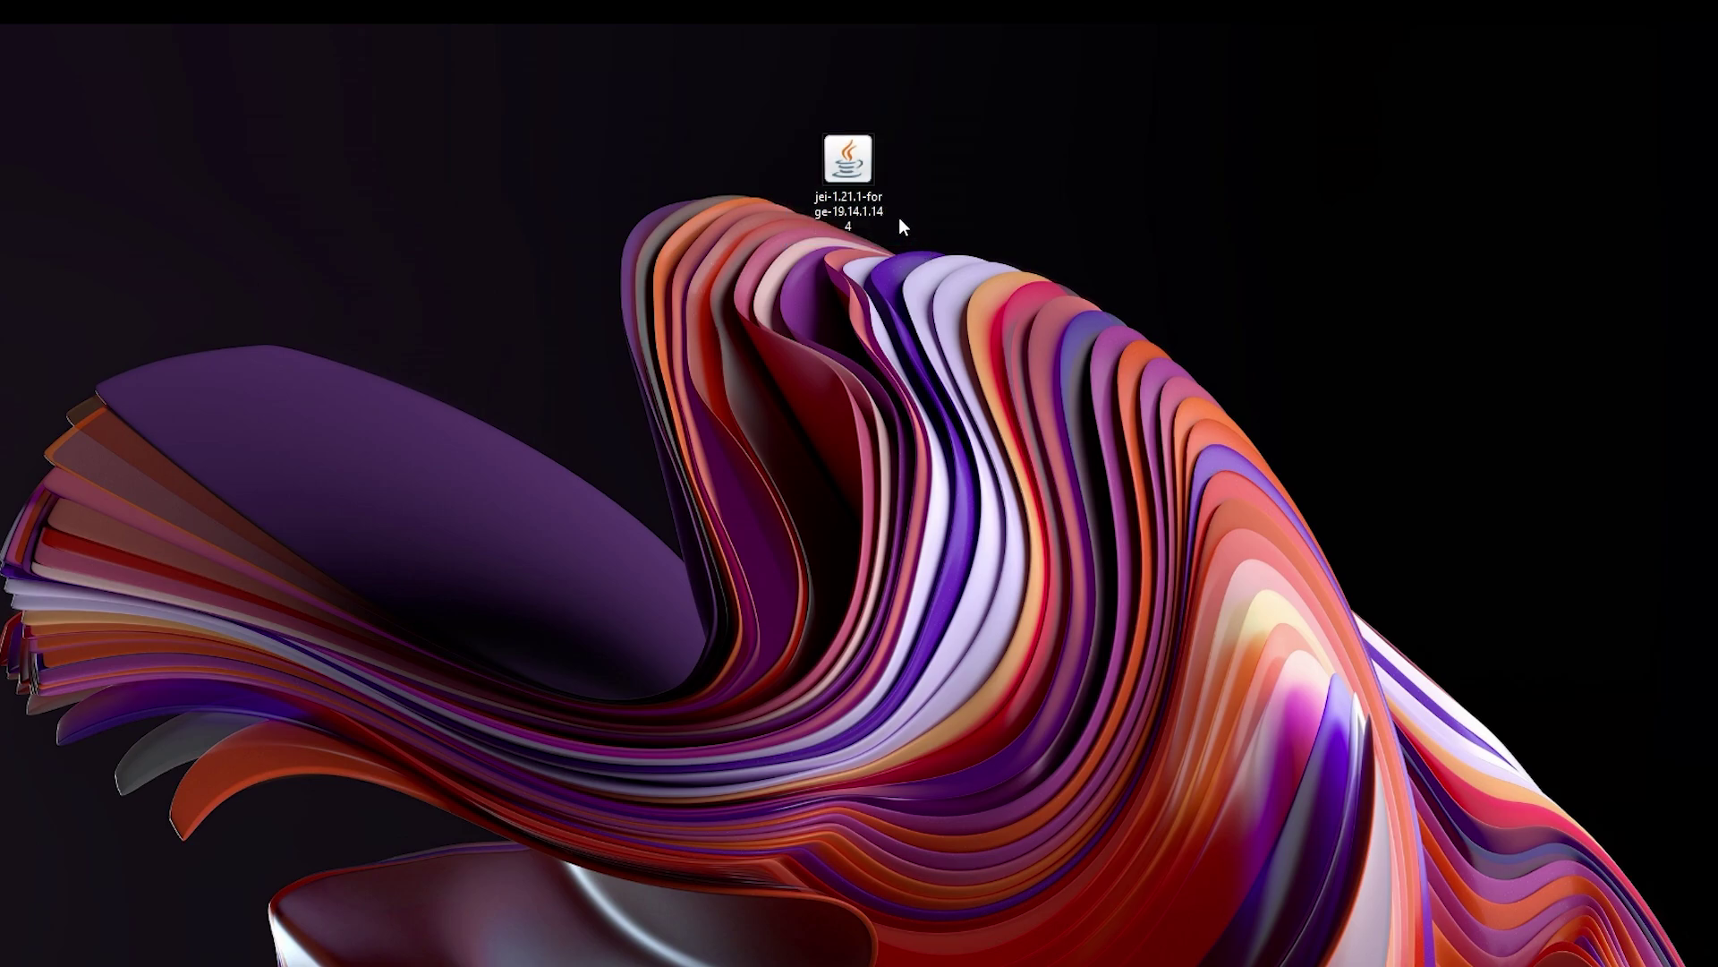
{"action": "left_click", "coordinate": [820, 238]}
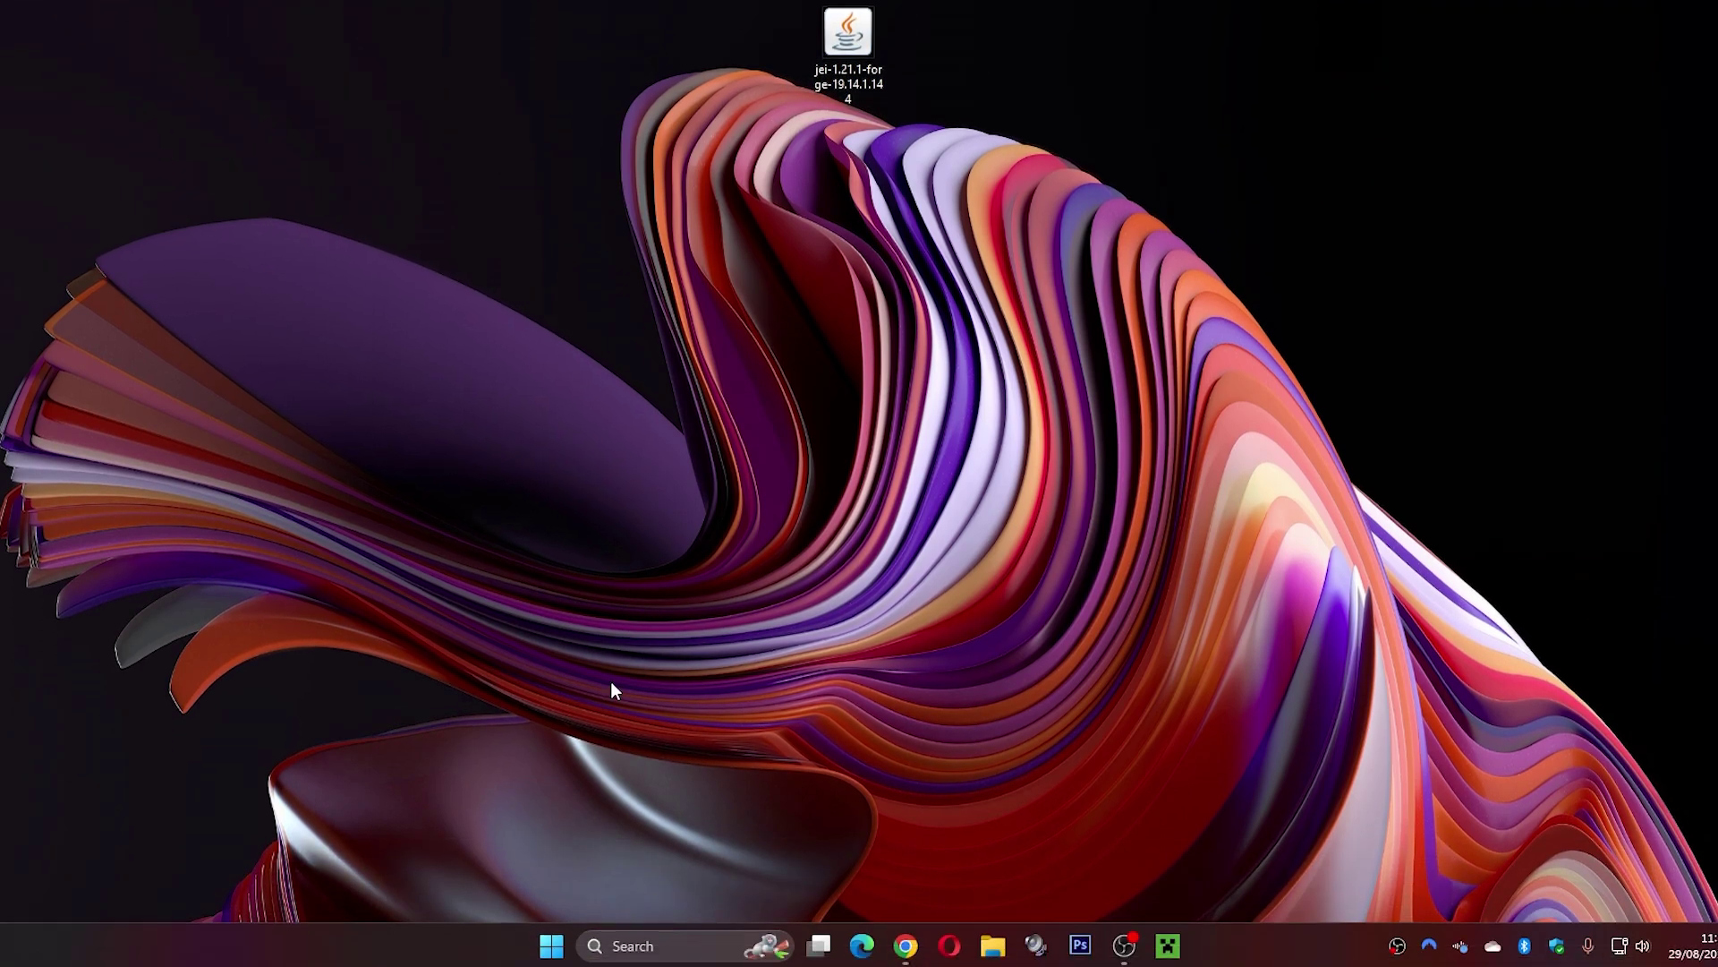
- Open the Windows Run dialog from search with %appdata% as the location
{"action": "left_click", "coordinate": [645, 940]}
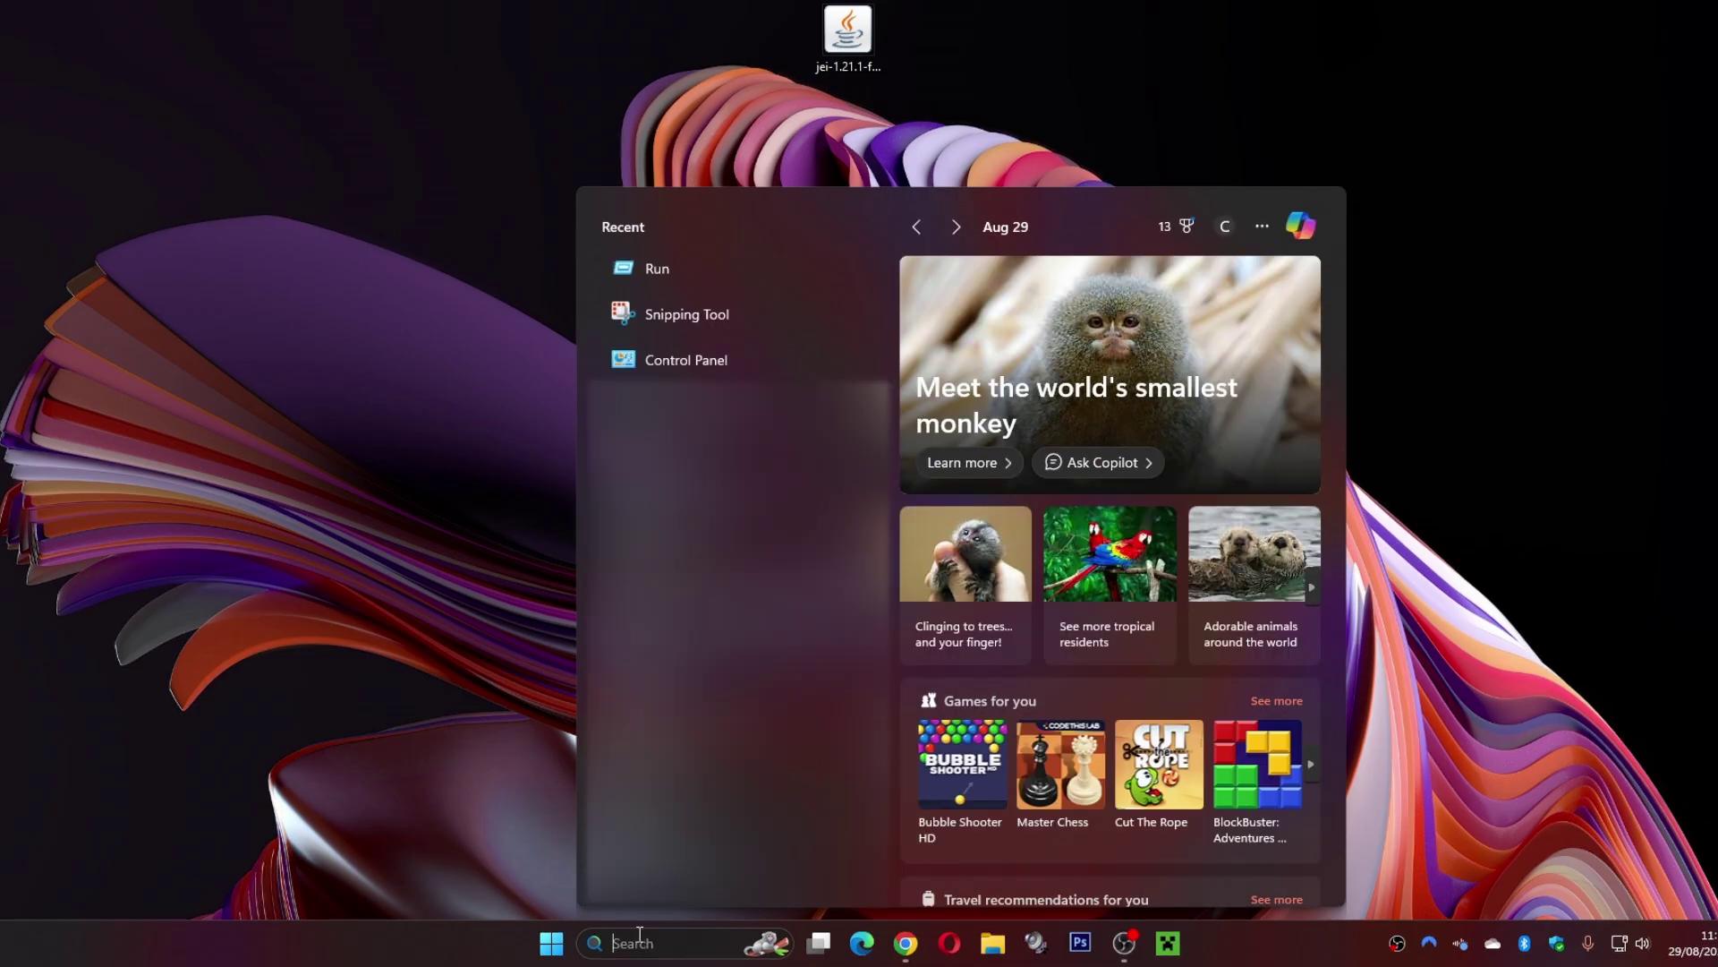
{"action": "type", "text": "run"}
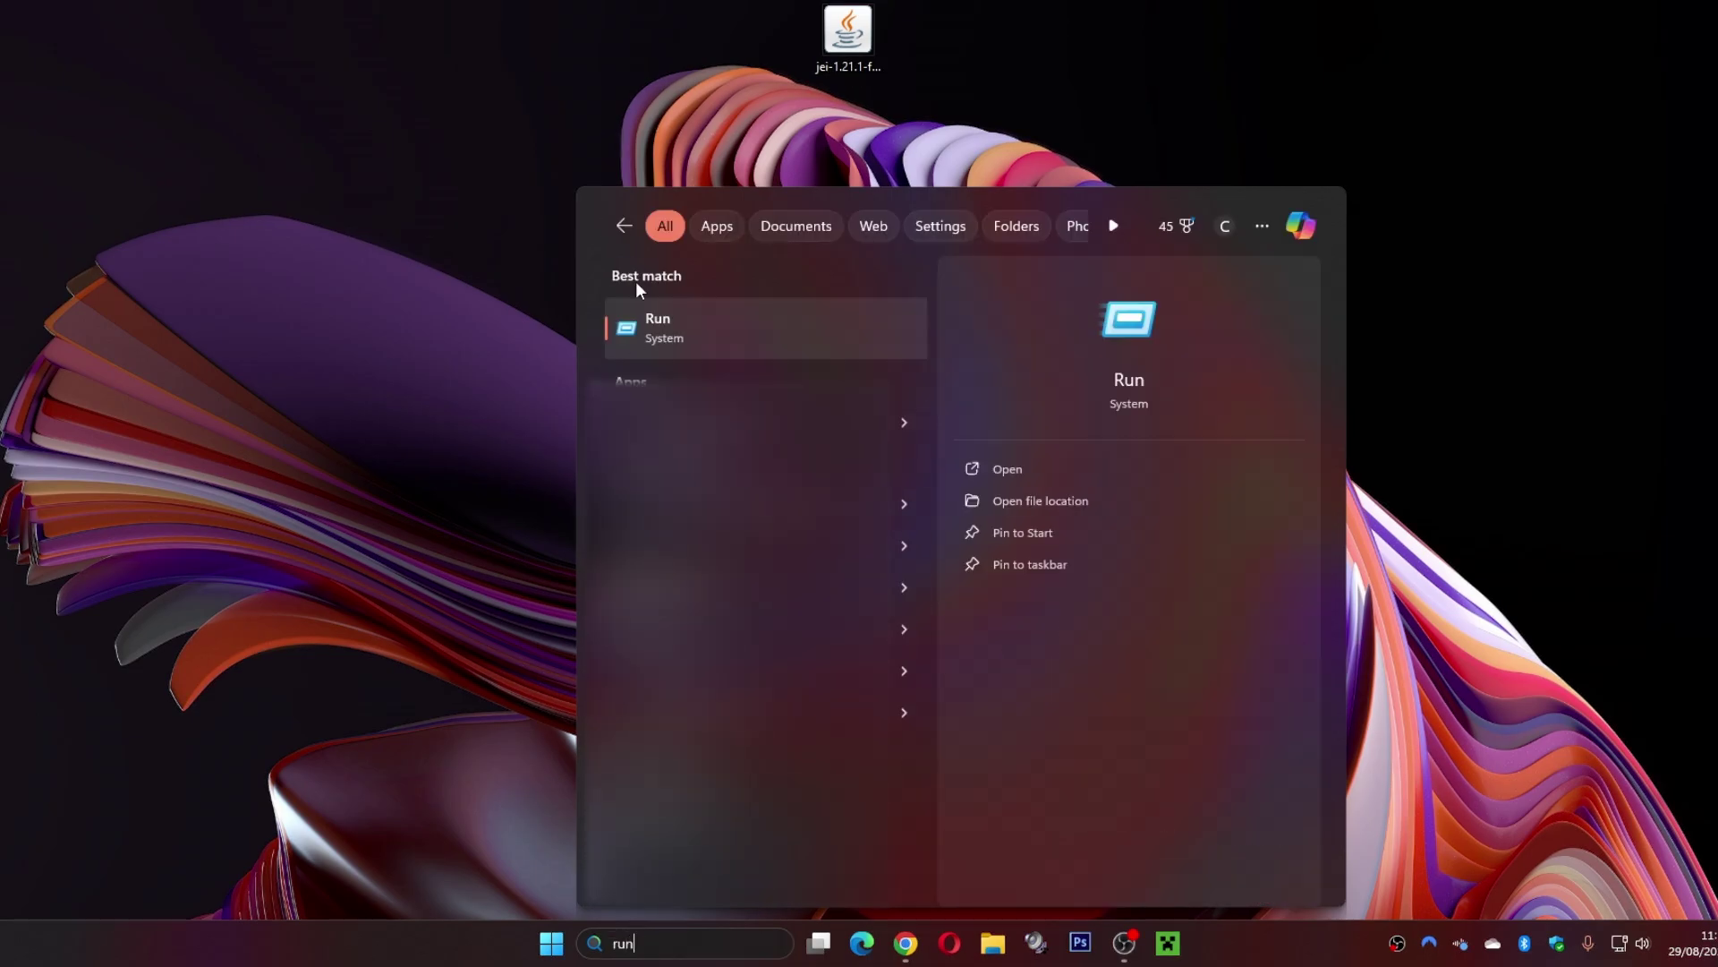
{"action": "left_click", "coordinate": [683, 321]}
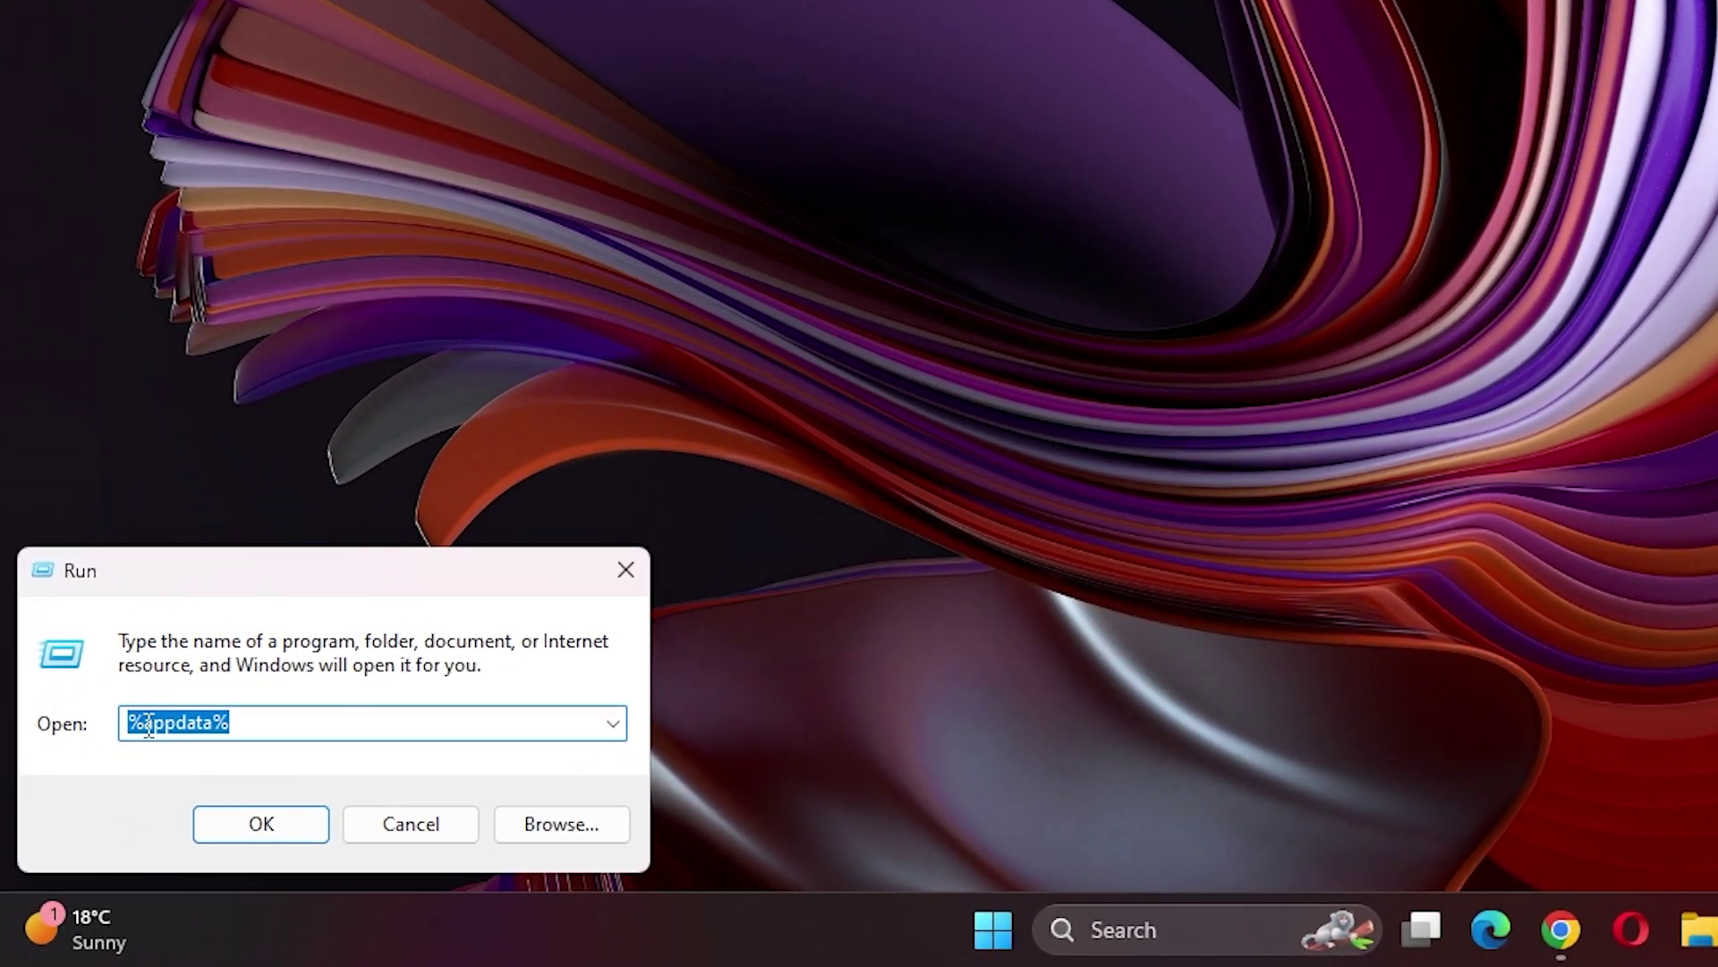
{"action": "left_click", "coordinate": [131, 723]}
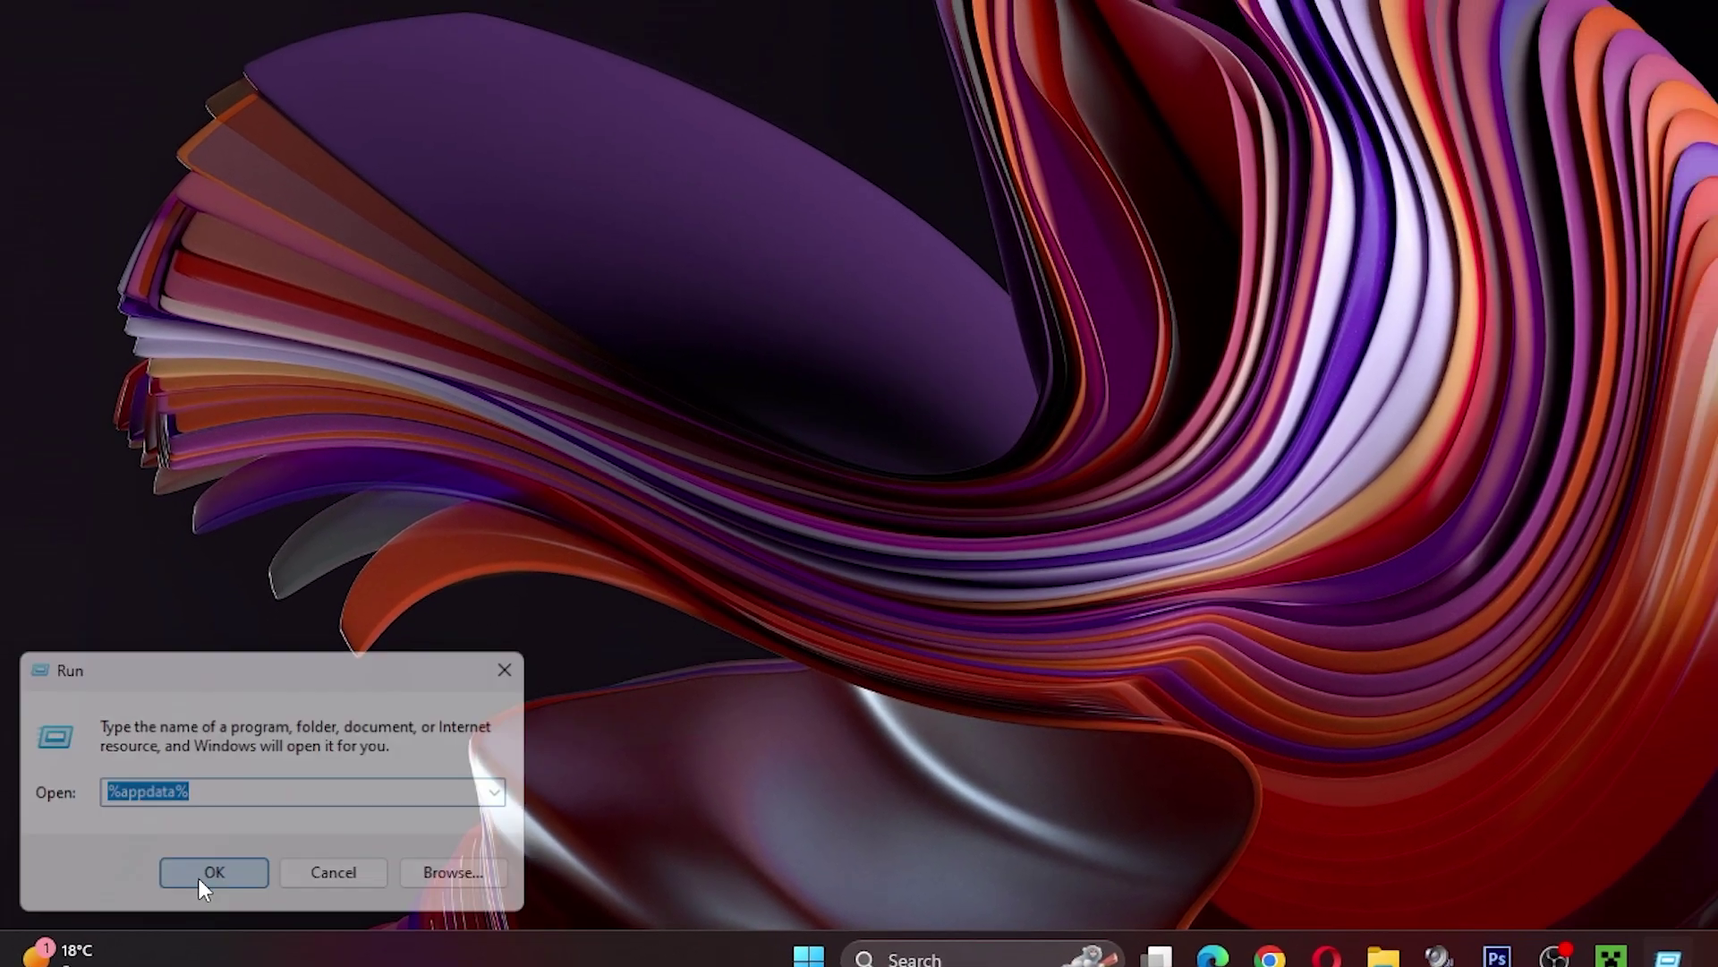
- Open AppData\Roaming\.minecraft\mods and drag the JEI jar from the desktop into it
{"action": "left_click", "coordinate": [256, 828]}
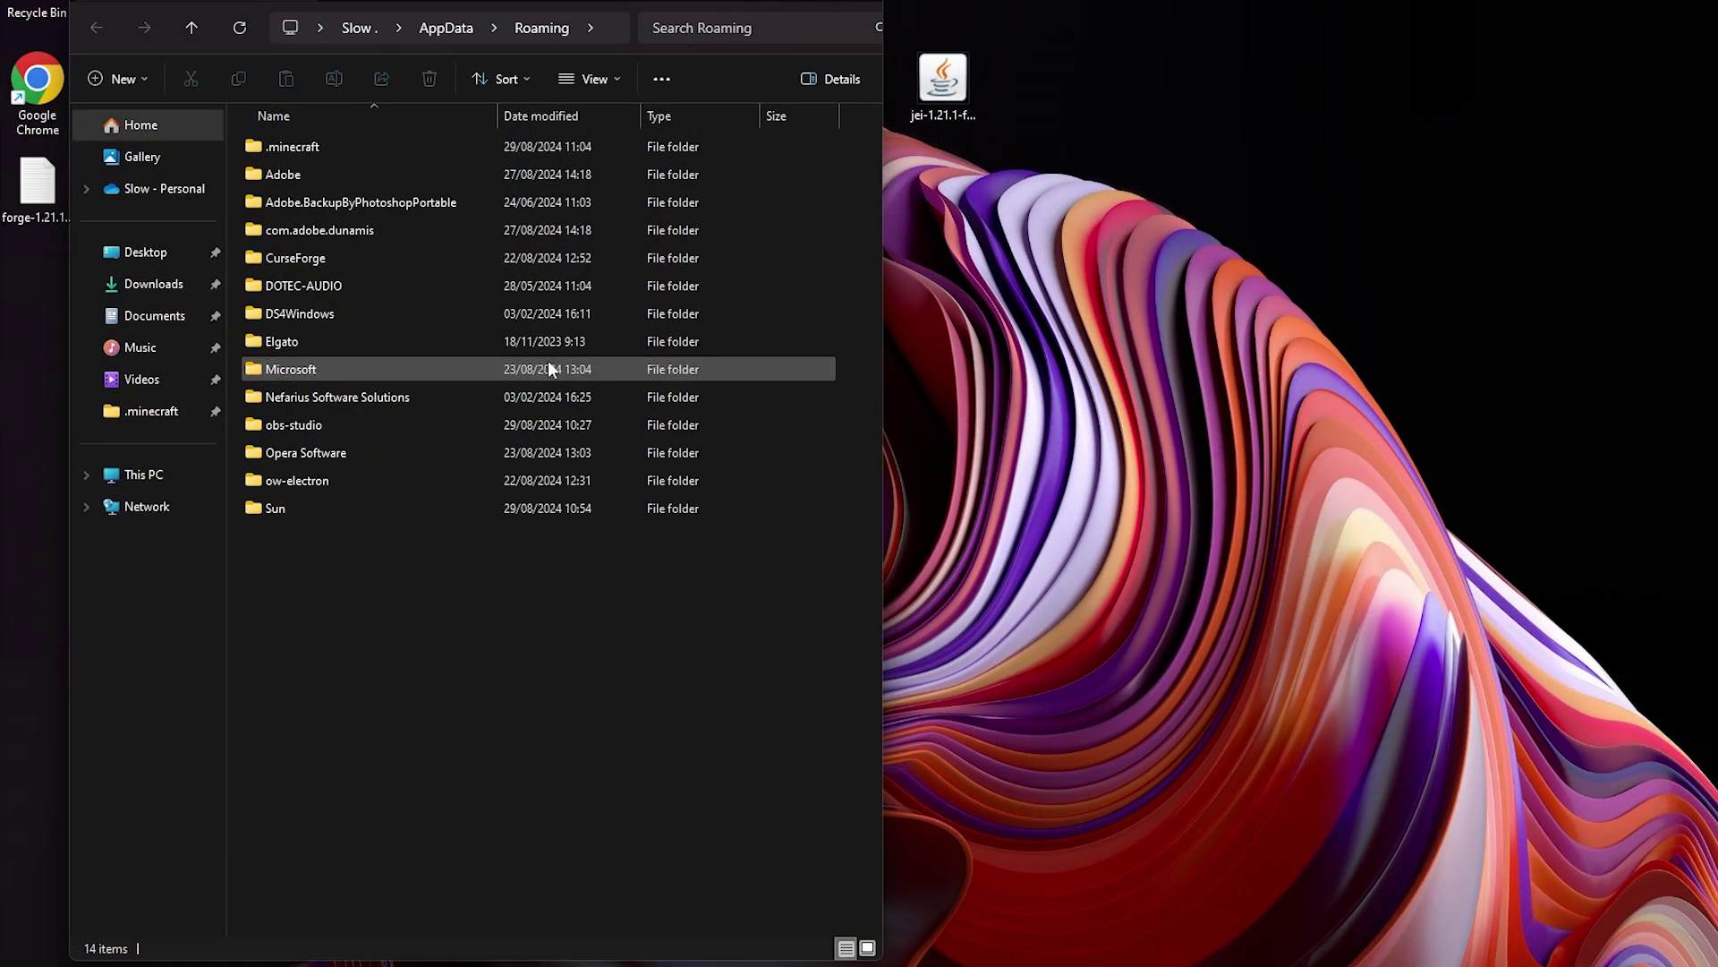
{"action": "left_click", "coordinate": [374, 397]}
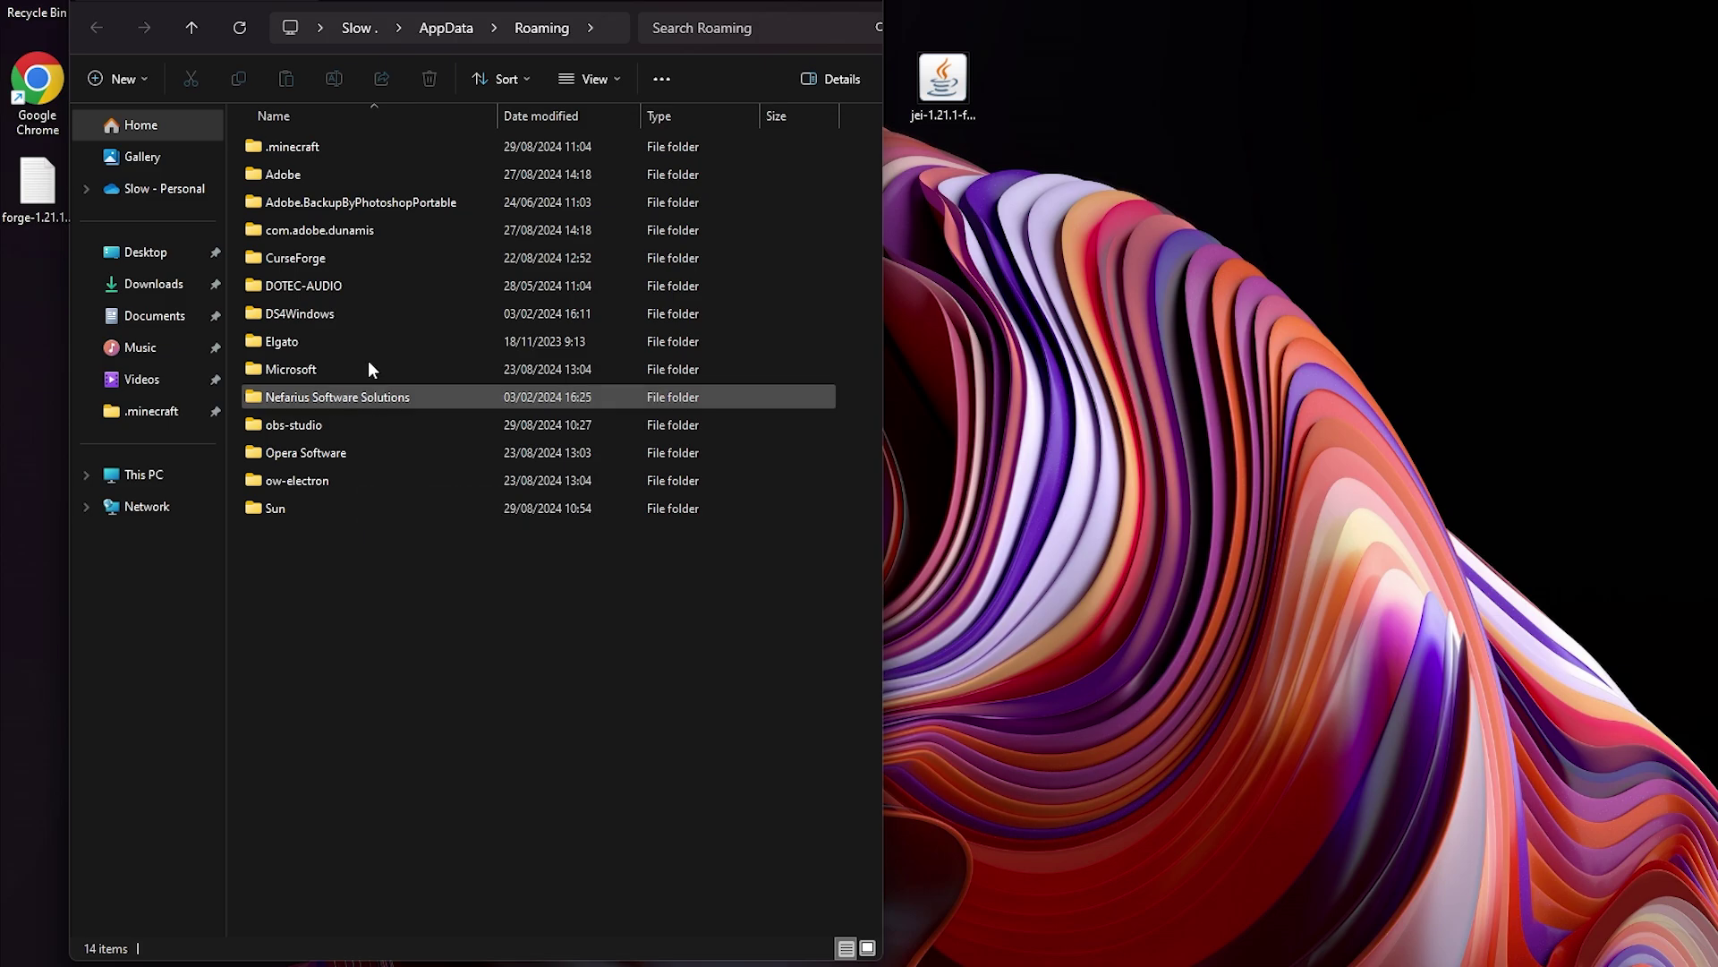
{"action": "double_click", "coordinate": [293, 147]}
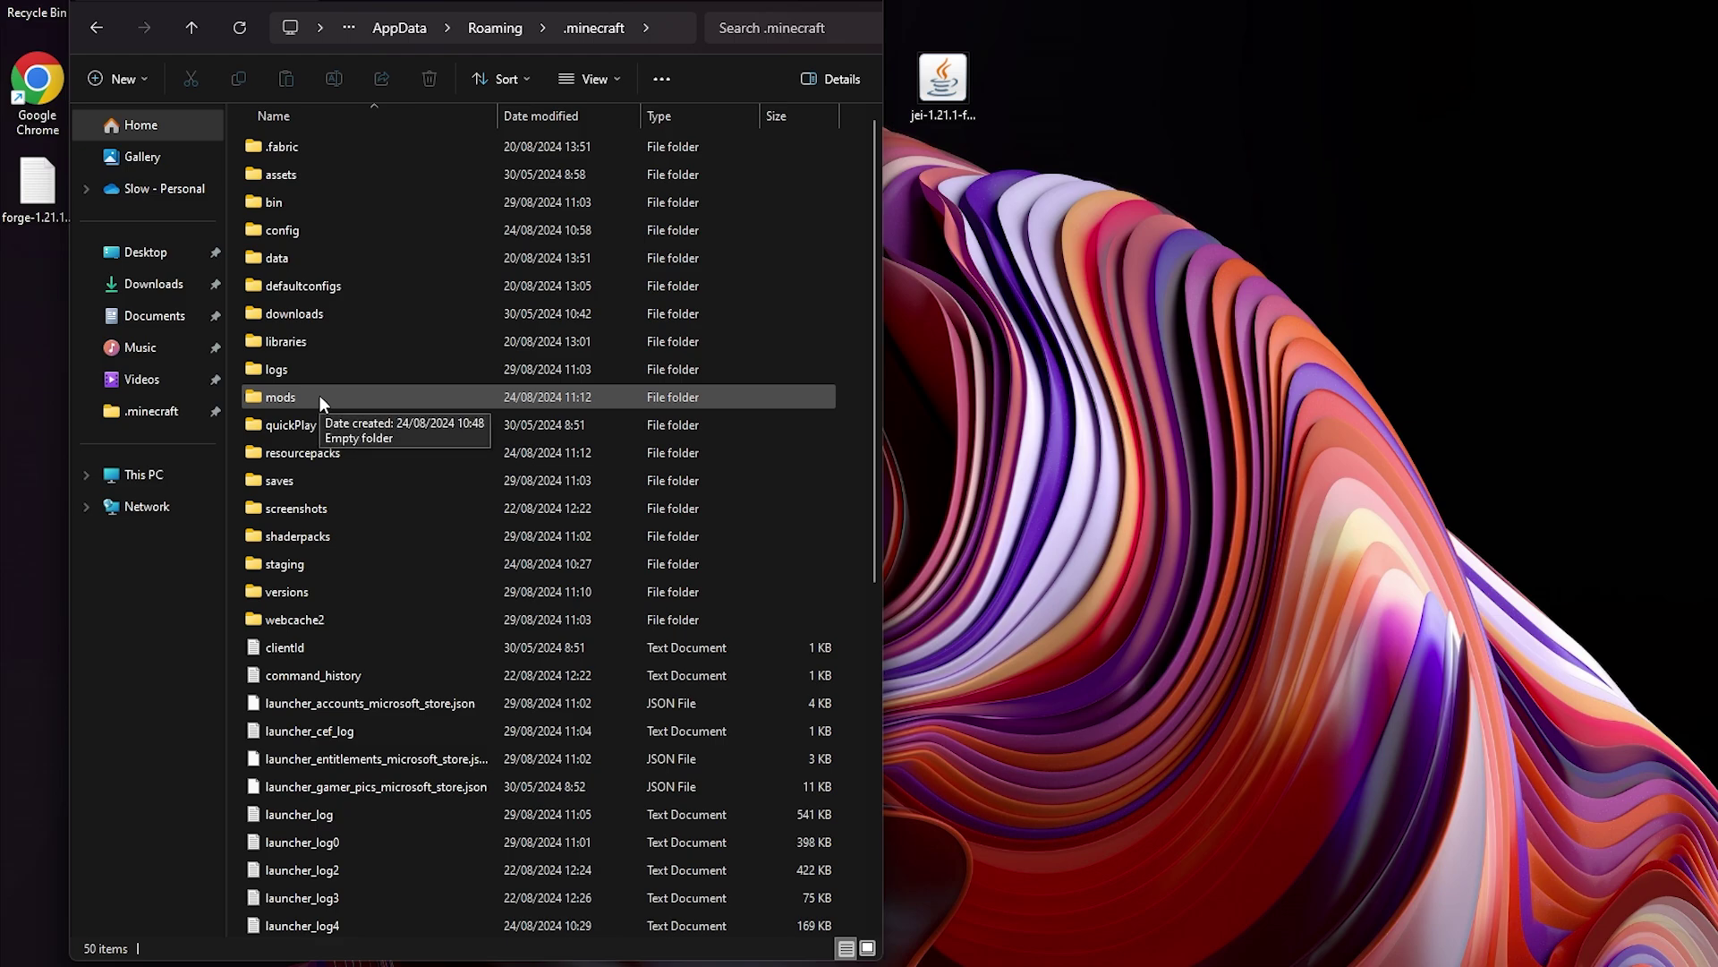
{"action": "double_click", "coordinate": [280, 397]}
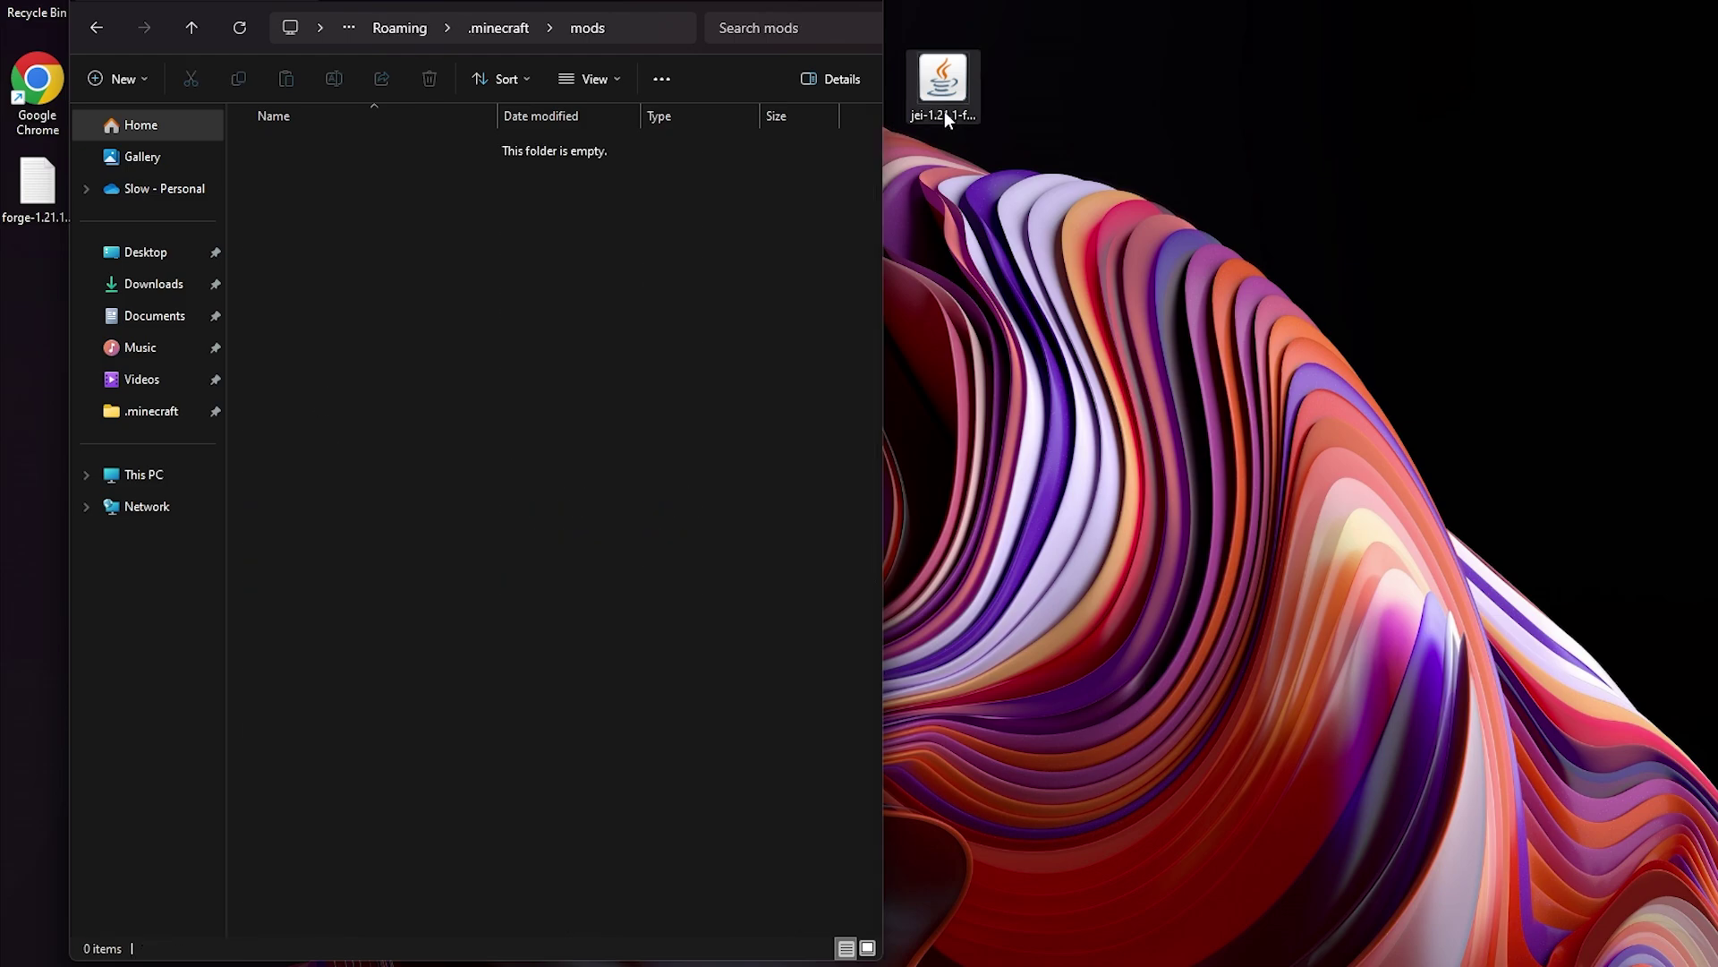
{"action": "left_click_drag", "start_coordinate": [944, 108], "coordinate": [458, 306]}
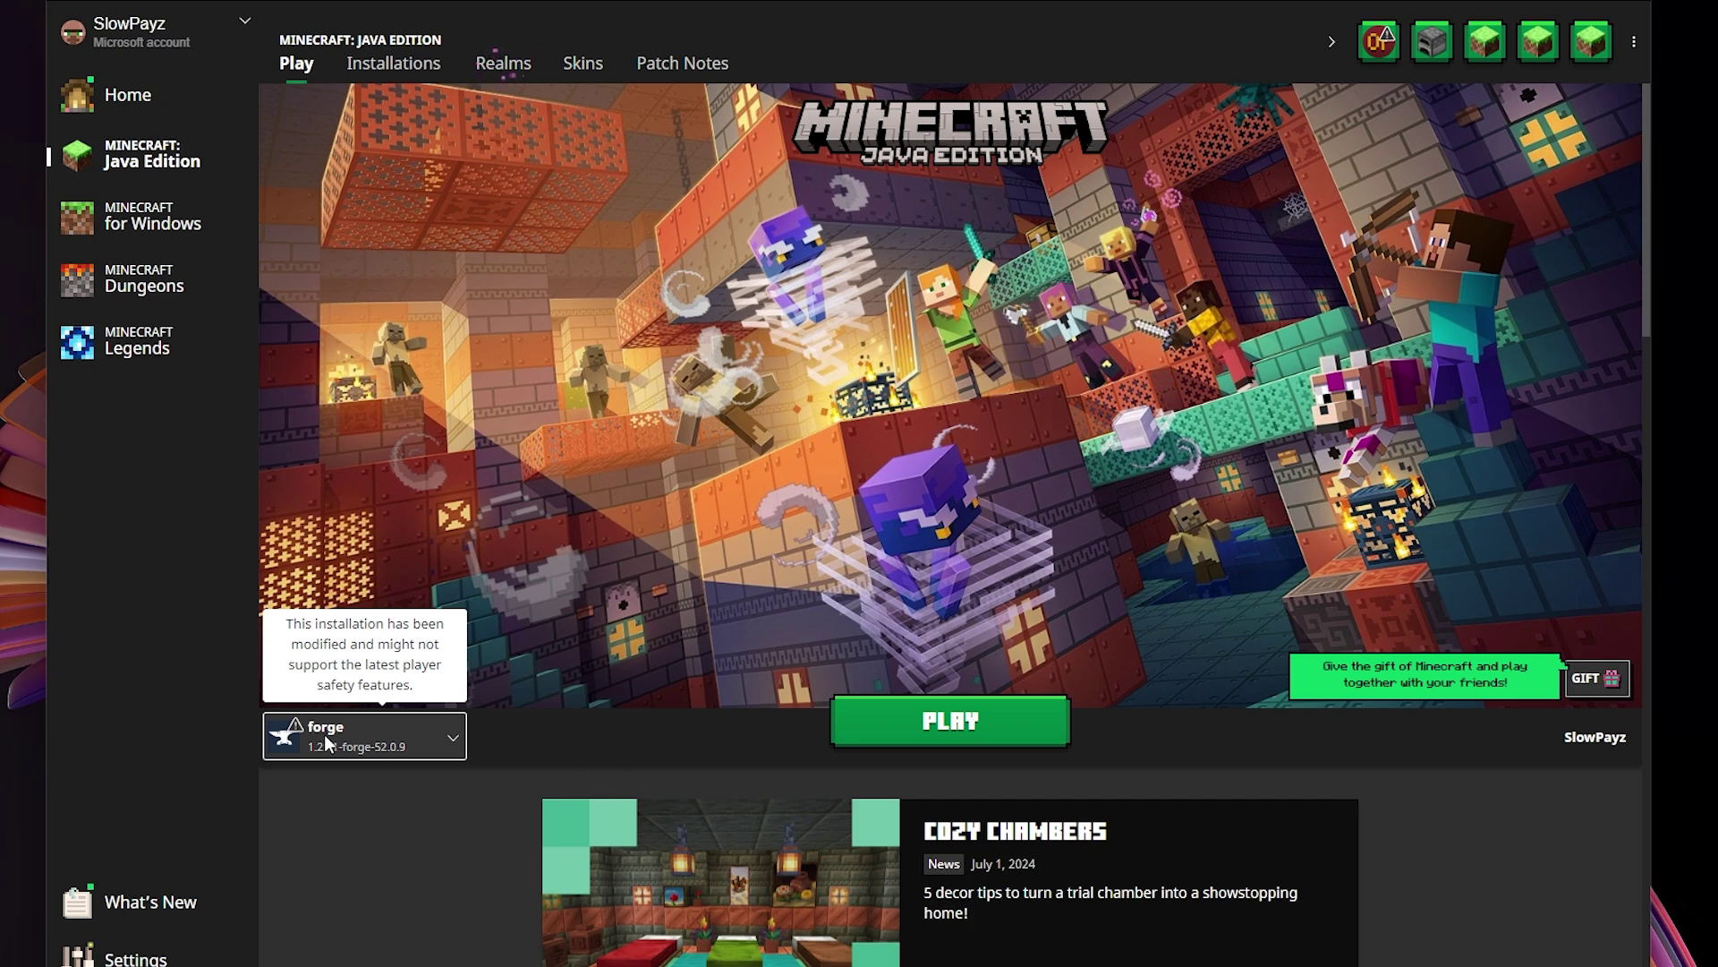
- Launch the forge 1.21.1-forge-52.0.9 installation, accepting the modded-installation risk warning
{"action": "left_click", "coordinate": [401, 740]}
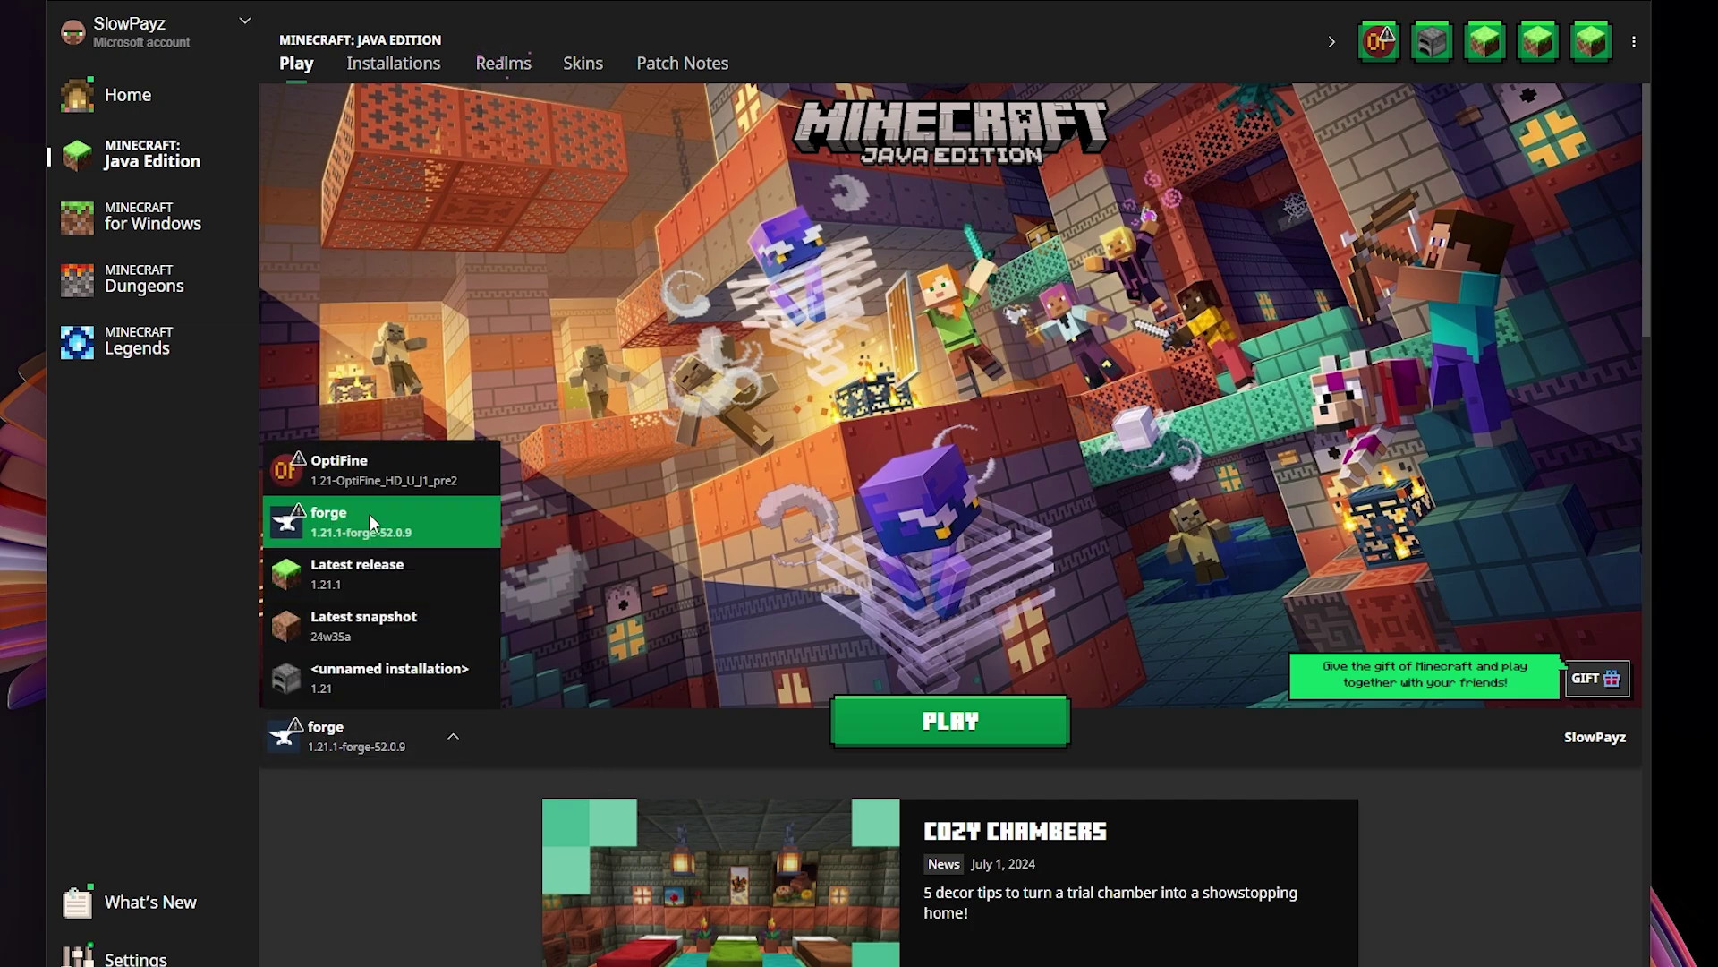
{"action": "left_click", "coordinate": [369, 513]}
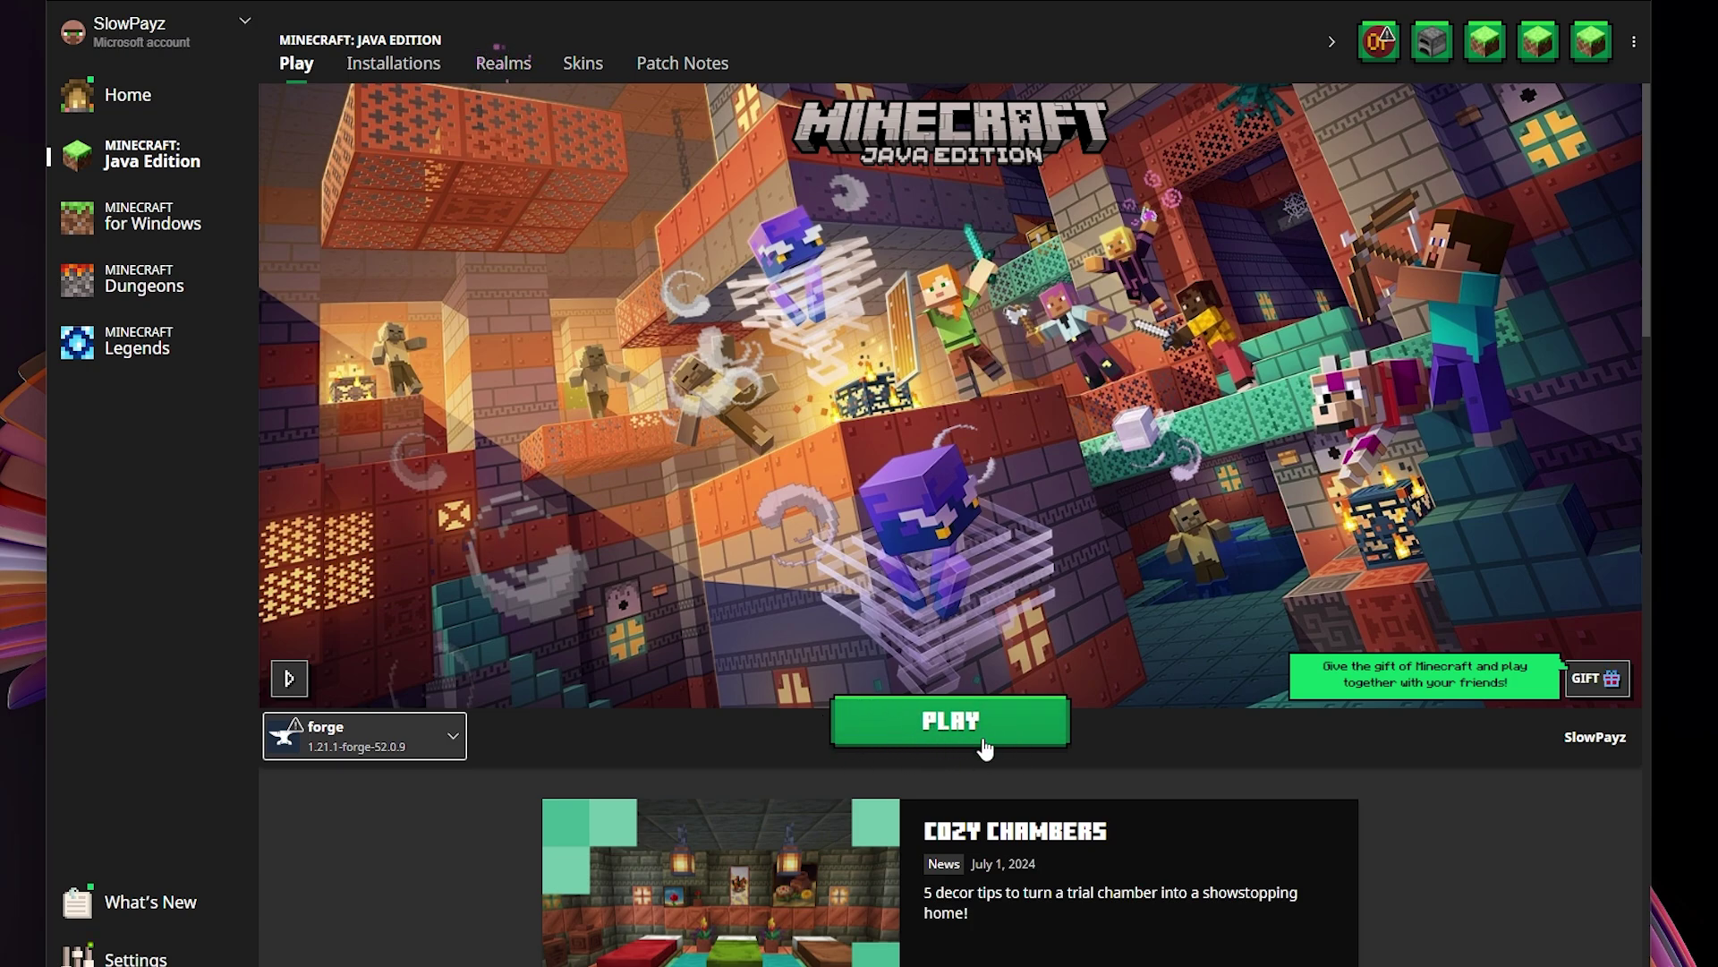
{"action": "left_click", "coordinate": [935, 734]}
{"action": "left_click", "coordinate": [936, 716]}
{"action": "left_click", "coordinate": [716, 540]}
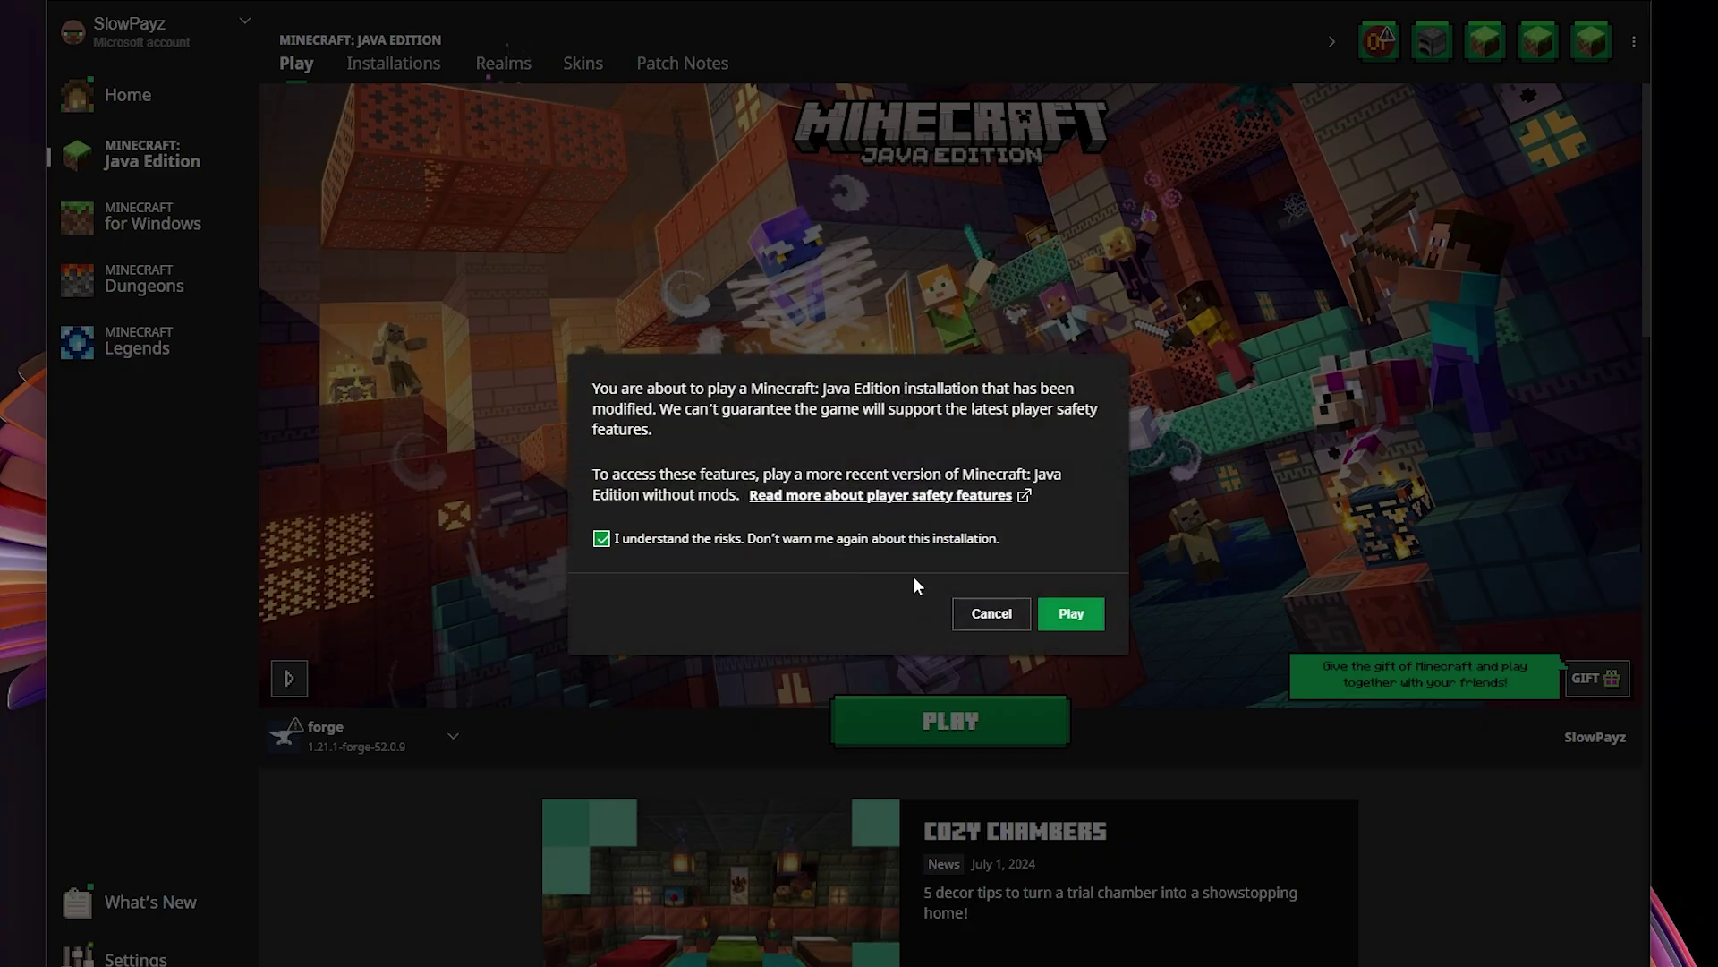
{"action": "left_click", "coordinate": [1072, 613]}
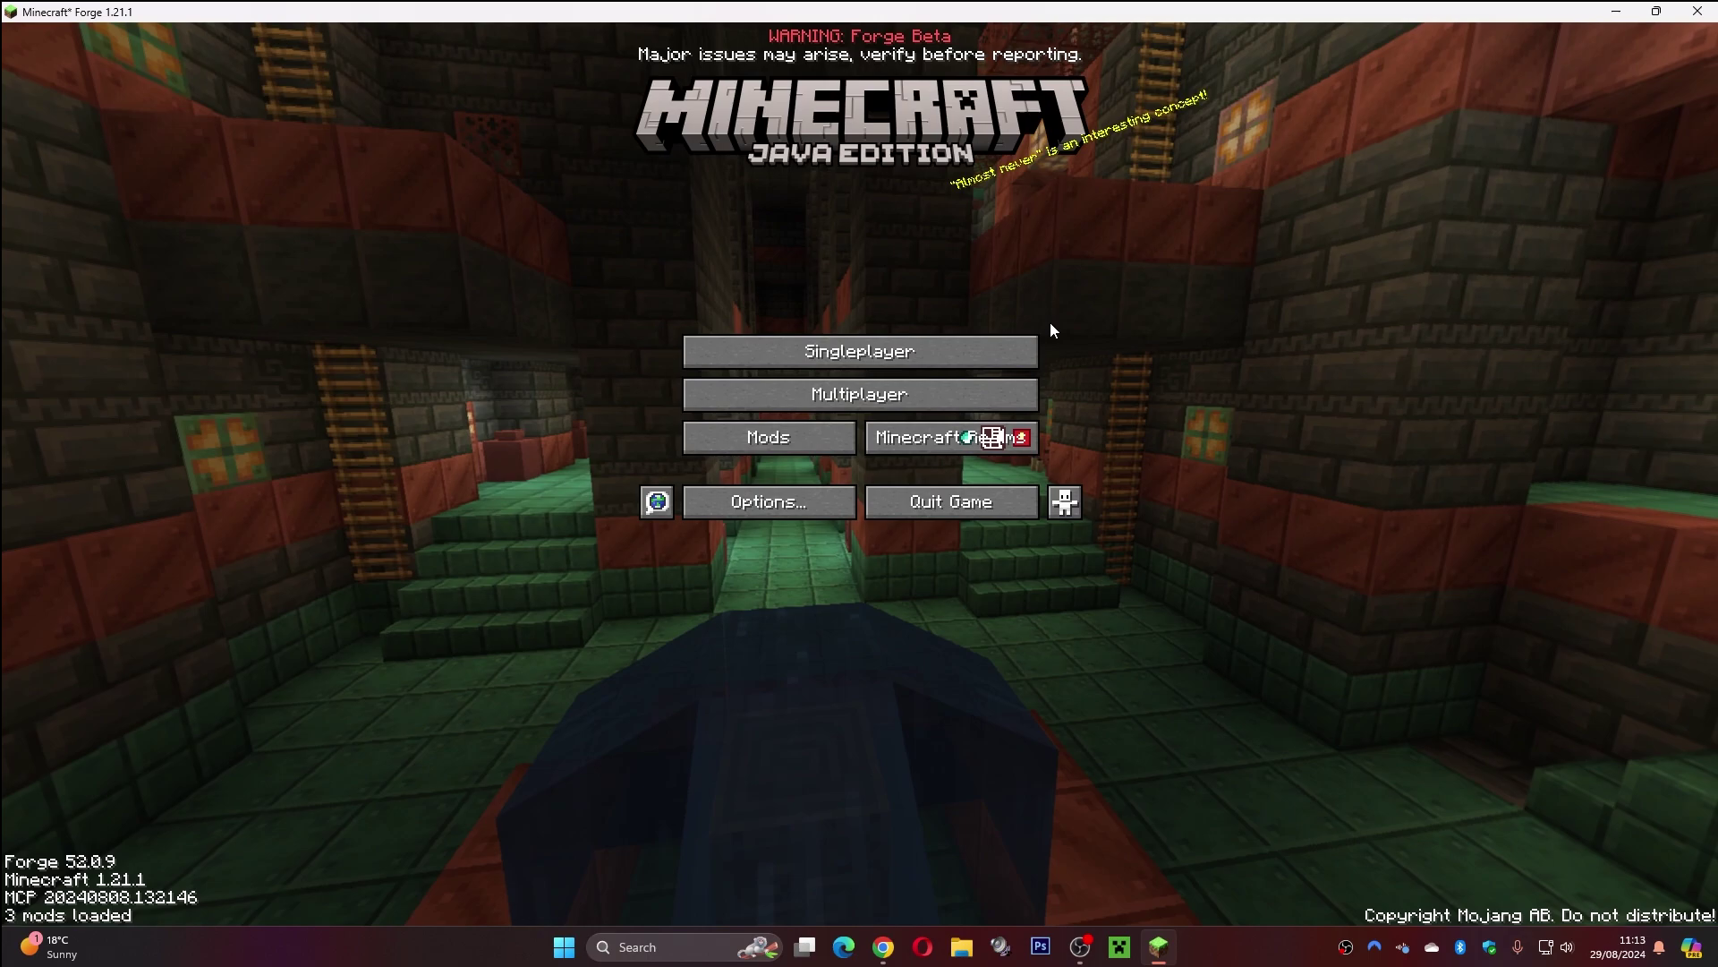
- Open the title screen's Mods list to confirm Just Enough Items 19.14.1.144 is loaded
{"action": "left_click", "coordinate": [766, 442]}
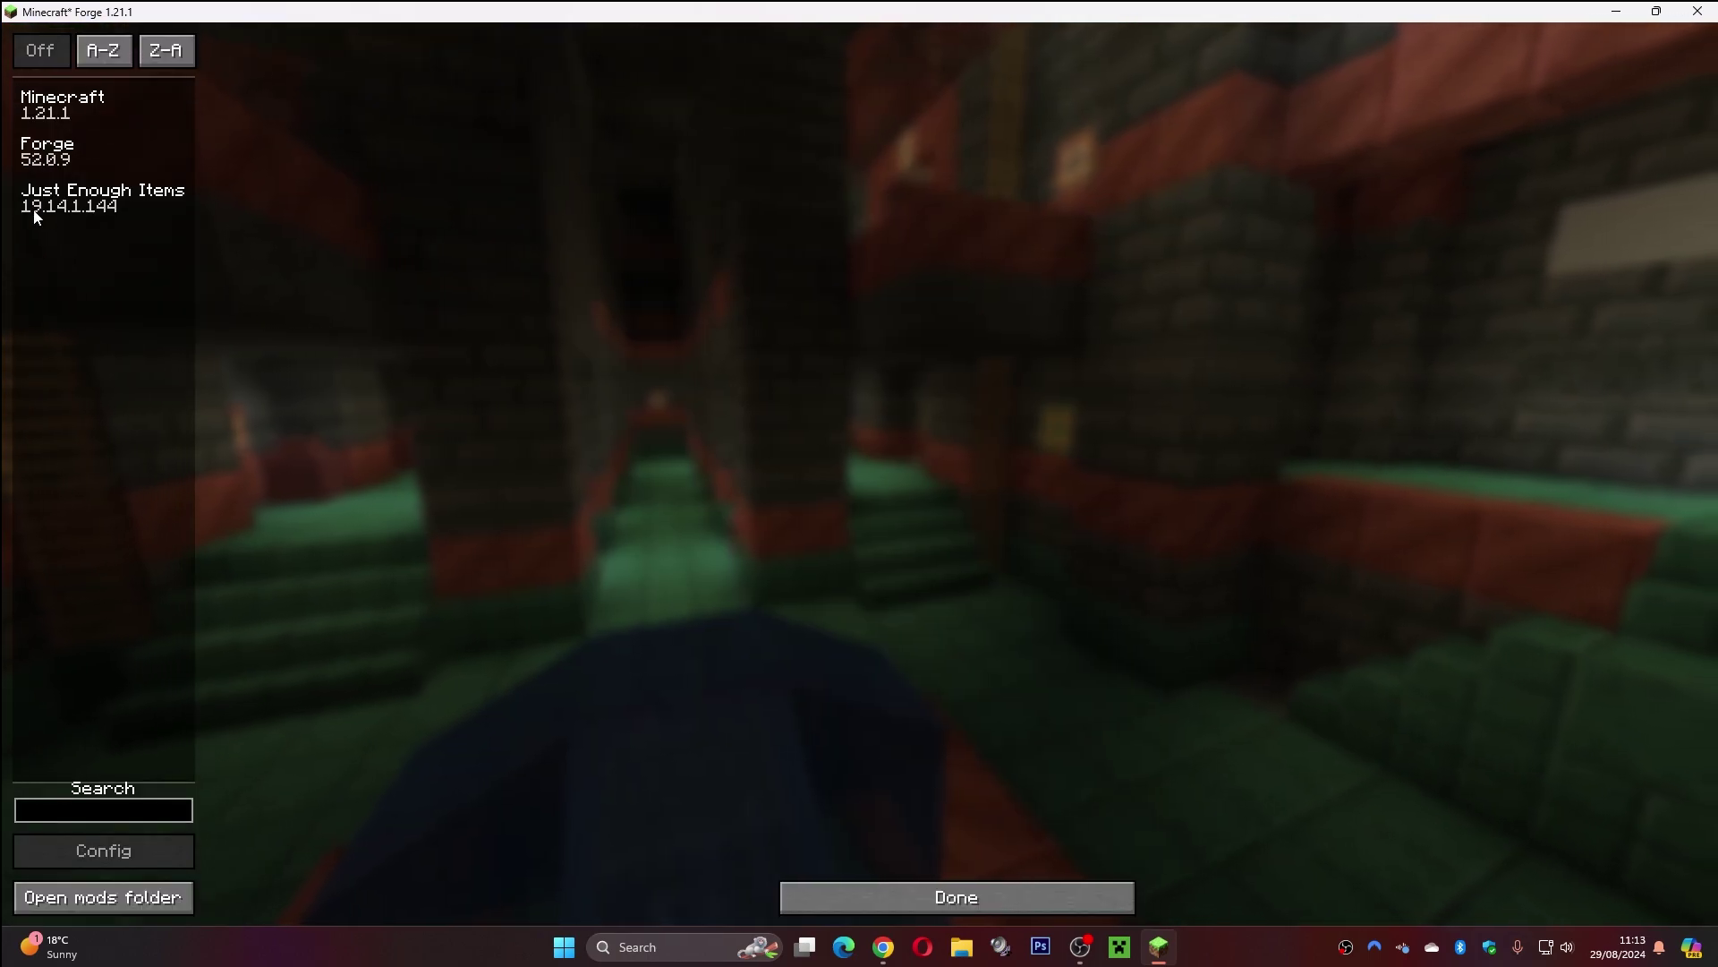